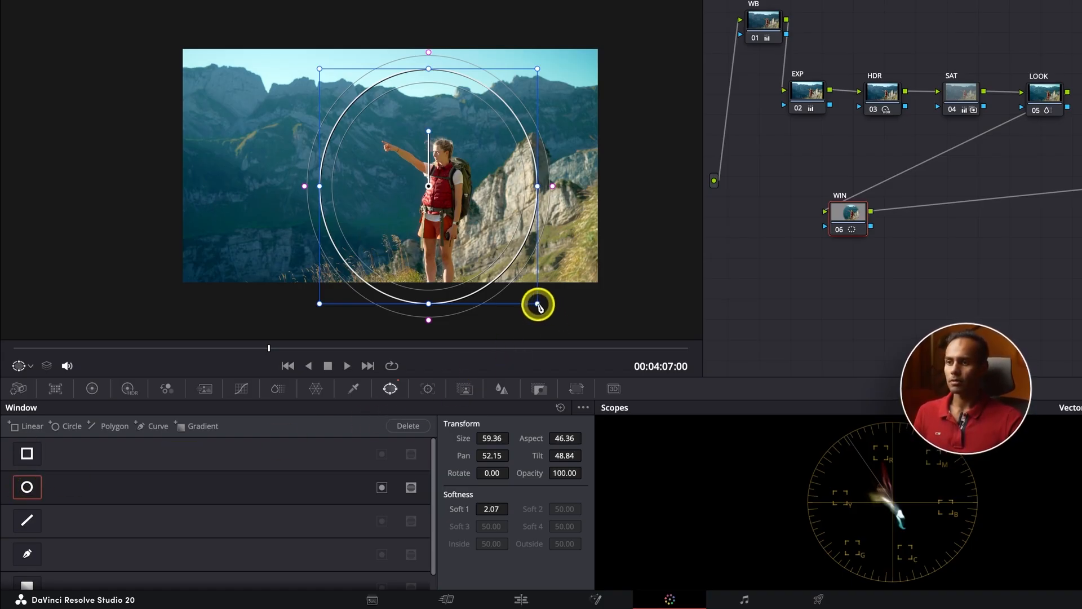
# Shrink the hiker's circle window, widen its softness to 7.21 and move it slightly higher
pyautogui.moveTo(538, 304); pyautogui.dragTo(515, 311)
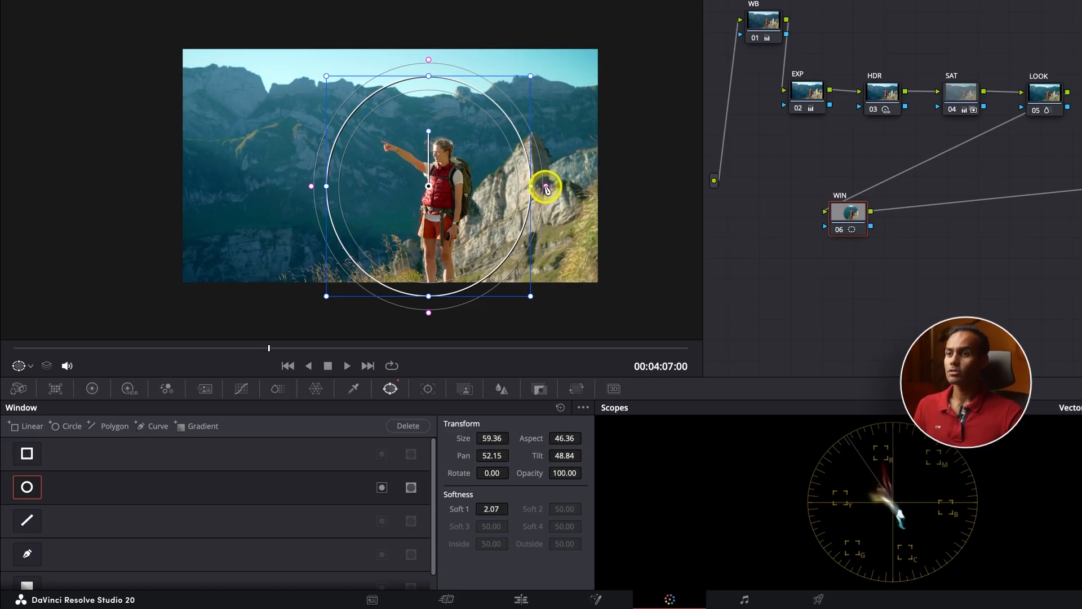
pyautogui.moveTo(544, 185); pyautogui.dragTo(574, 188)
pyautogui.moveTo(477, 208); pyautogui.dragTo(474, 203)
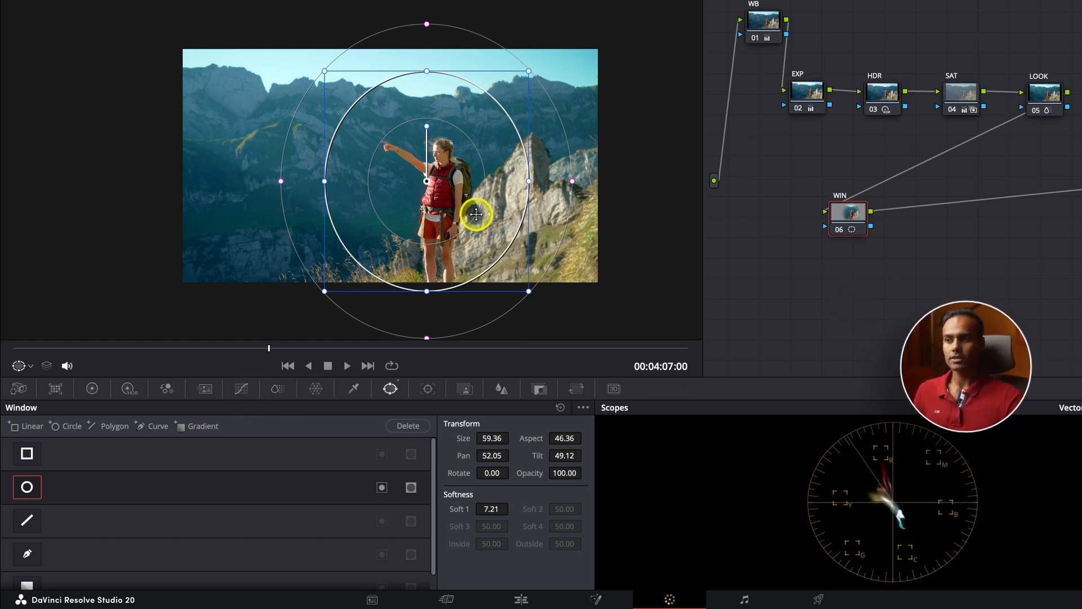
# Boost Gain in the Color Wheels to preview the windowed area, then reset it to 1.00
pyautogui.click(92, 389)
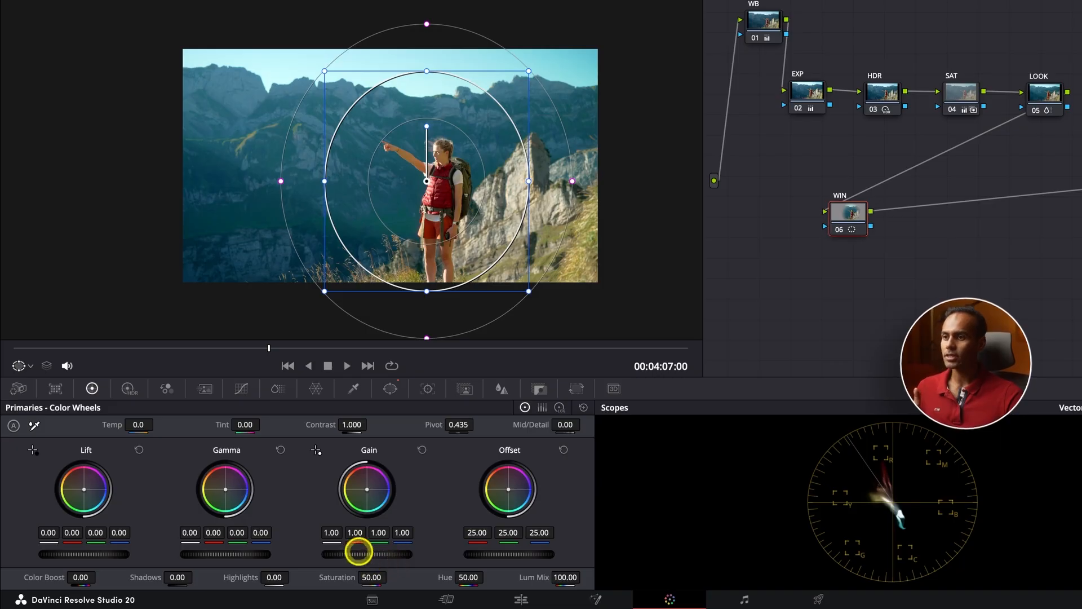
pyautogui.moveTo(359, 552); pyautogui.dragTo(403, 551)
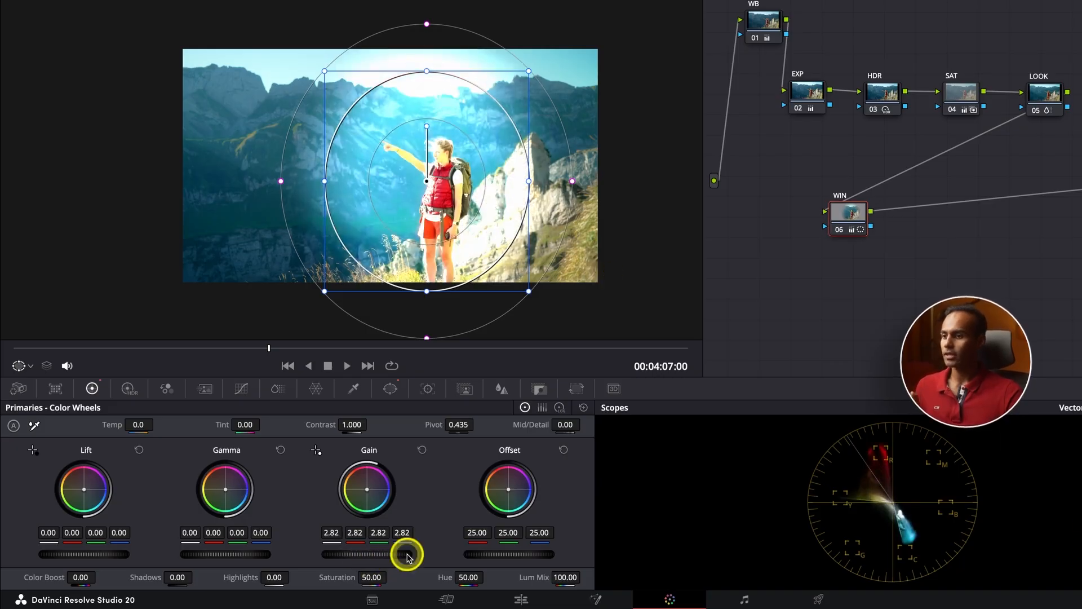
pyautogui.click(422, 451)
# Switch the scopes to the RGB Parade and fit the image to the viewer
pyautogui.click(995, 428)
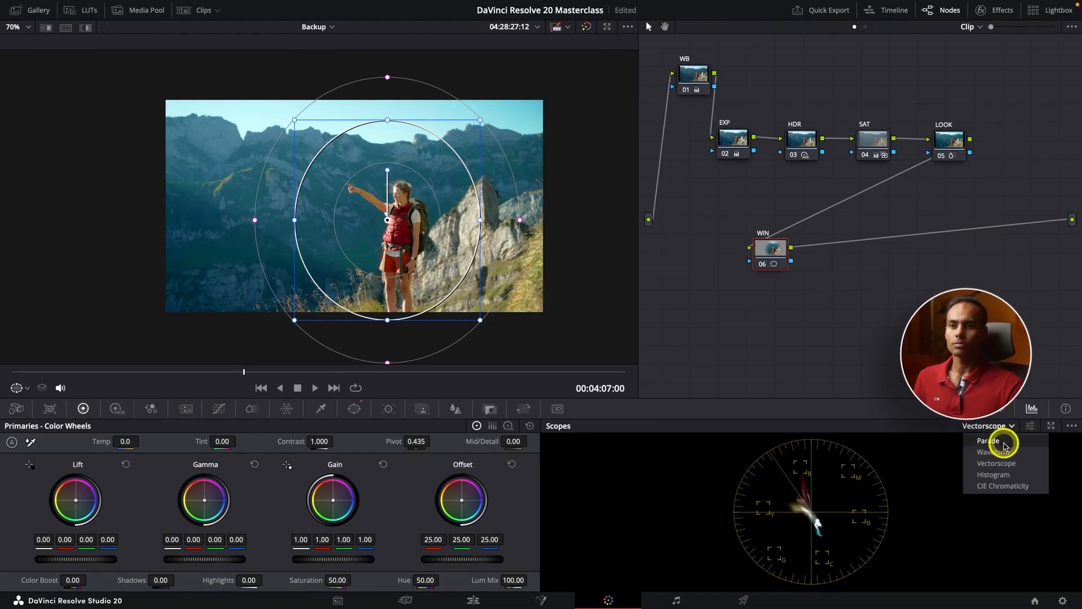
pyautogui.click(990, 441)
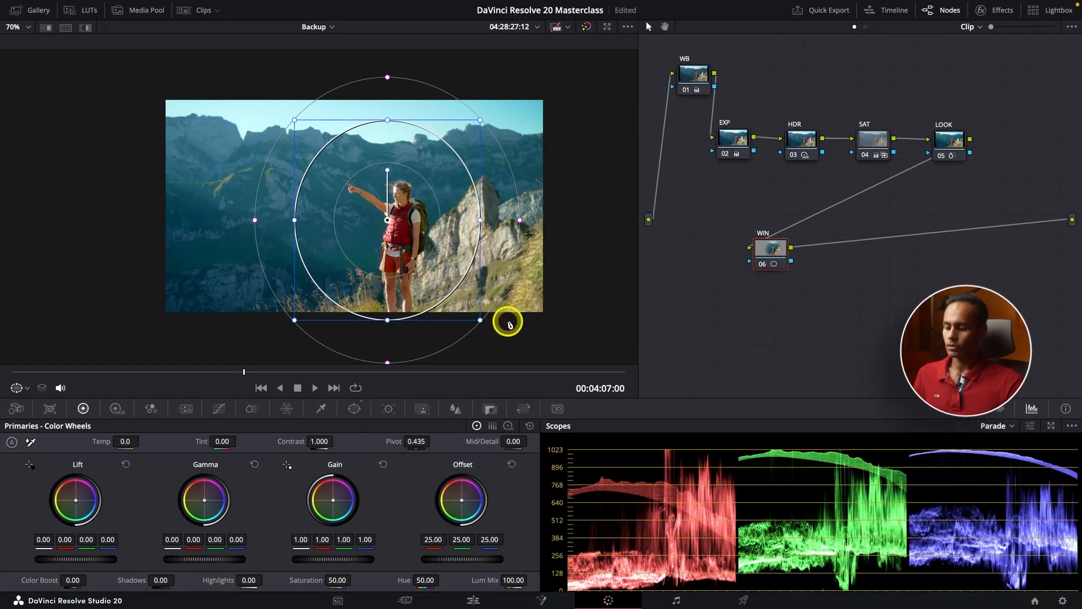
pyautogui.hotkey('shift', 'z')
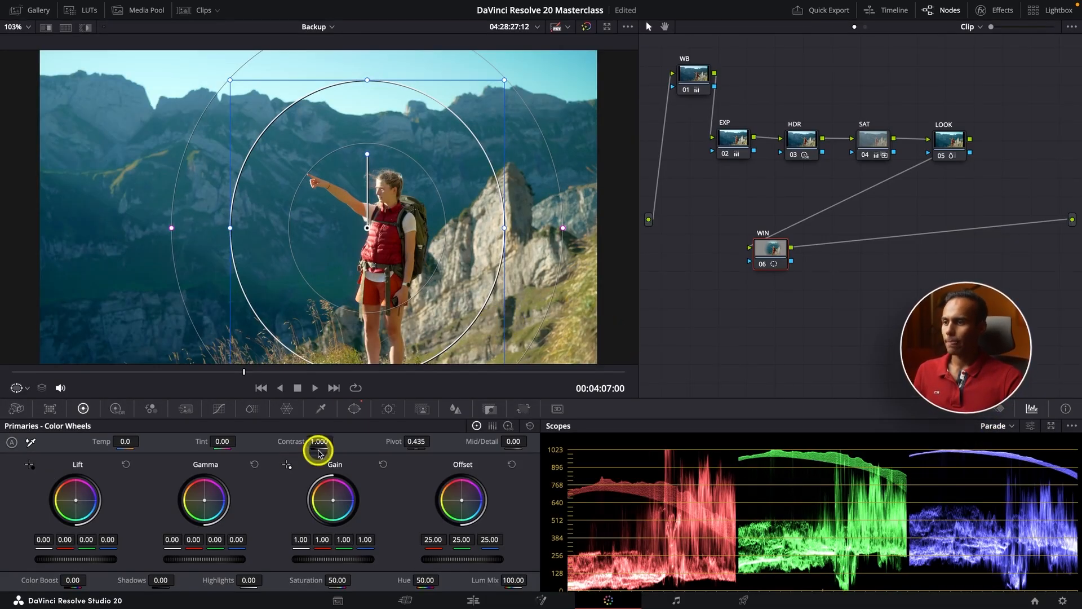
# Lift the Y luma curve in Custom Curves to brighten the image
pyautogui.click(217, 410)
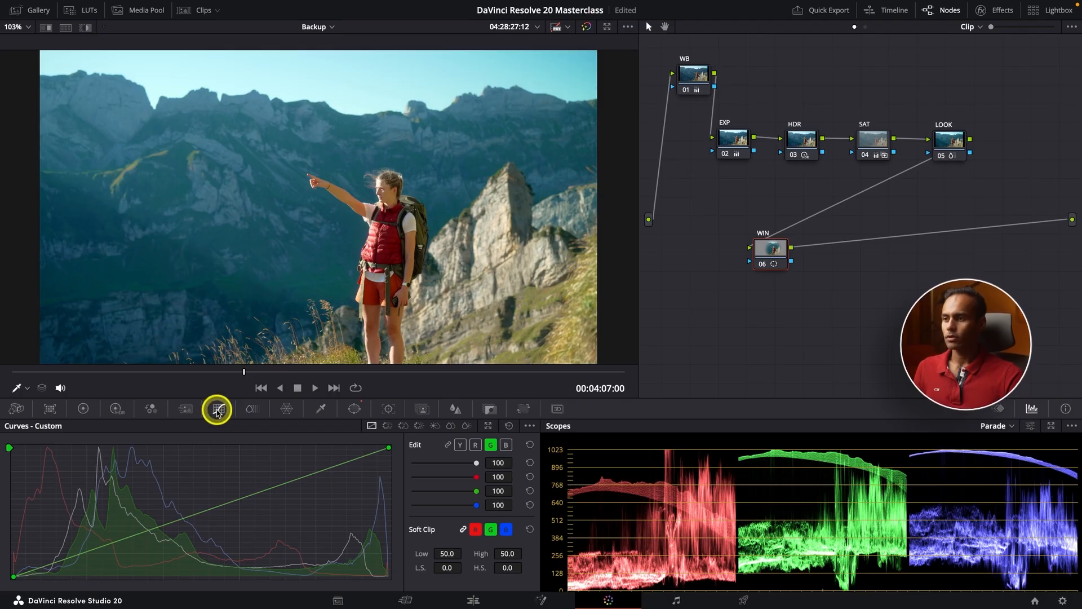
pyautogui.click(460, 446)
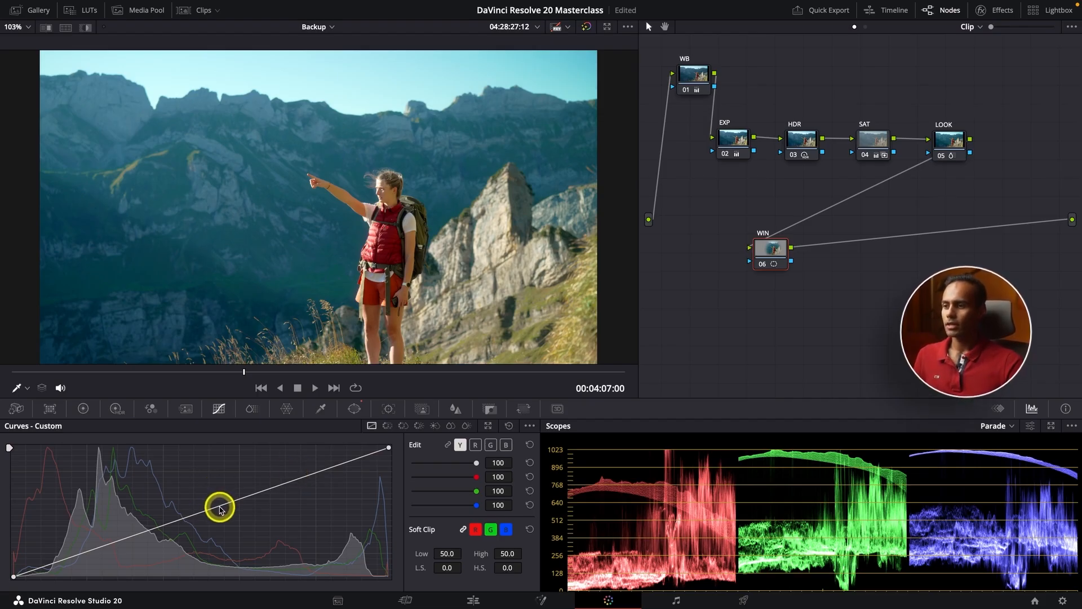
pyautogui.moveTo(219, 509); pyautogui.dragTo(209, 485)
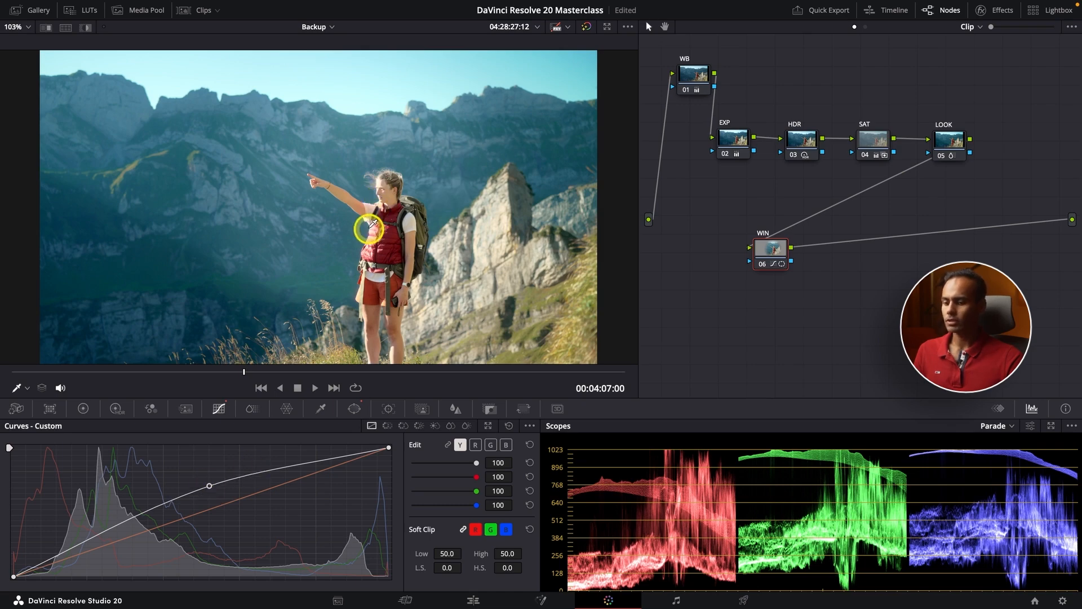
# Check it full screen, reset the luma curve to linear, and show the circle window settings again
pyautogui.hotkey('ctrl', 'f')
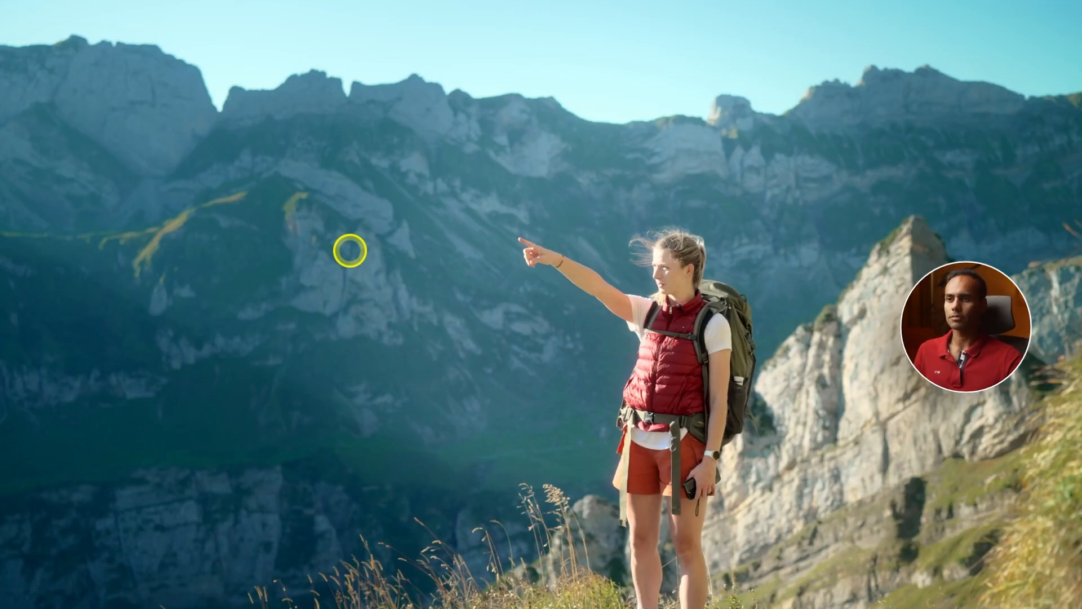
pyautogui.press('Escape')
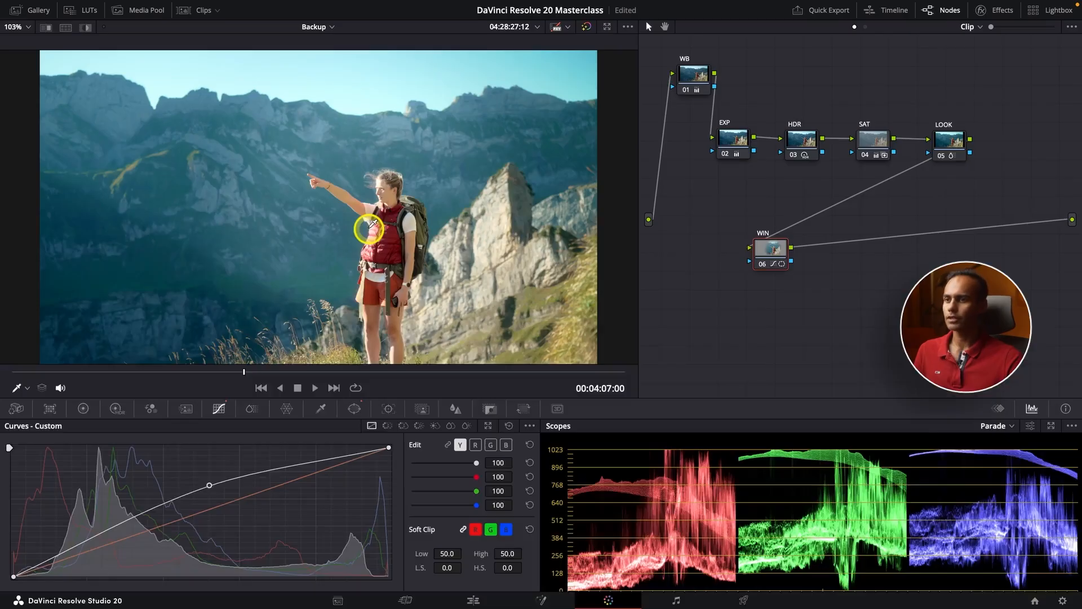
pyautogui.click(509, 427)
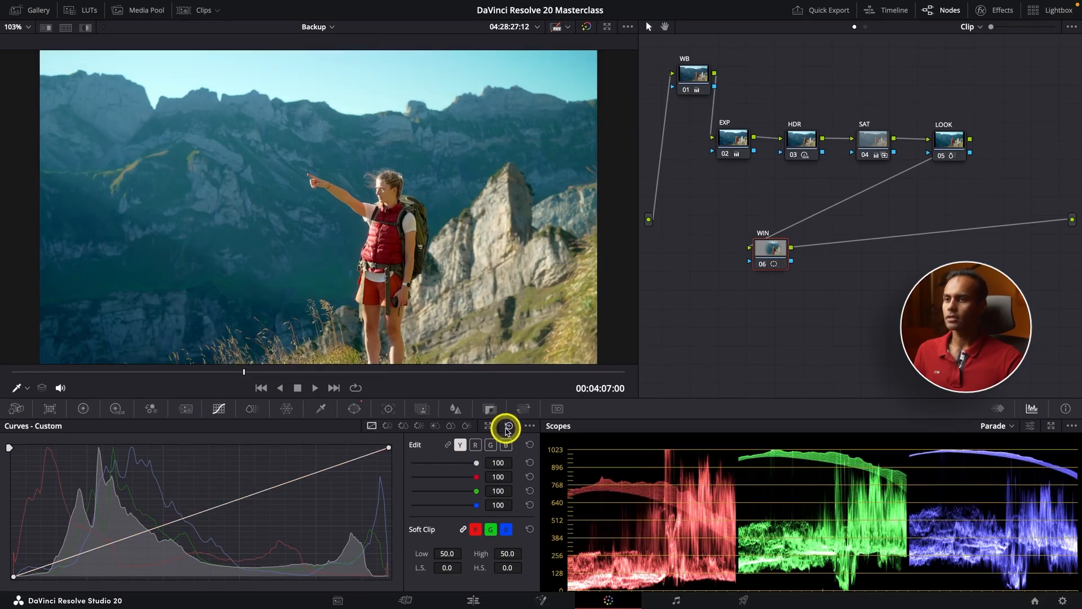
pyautogui.click(353, 410)
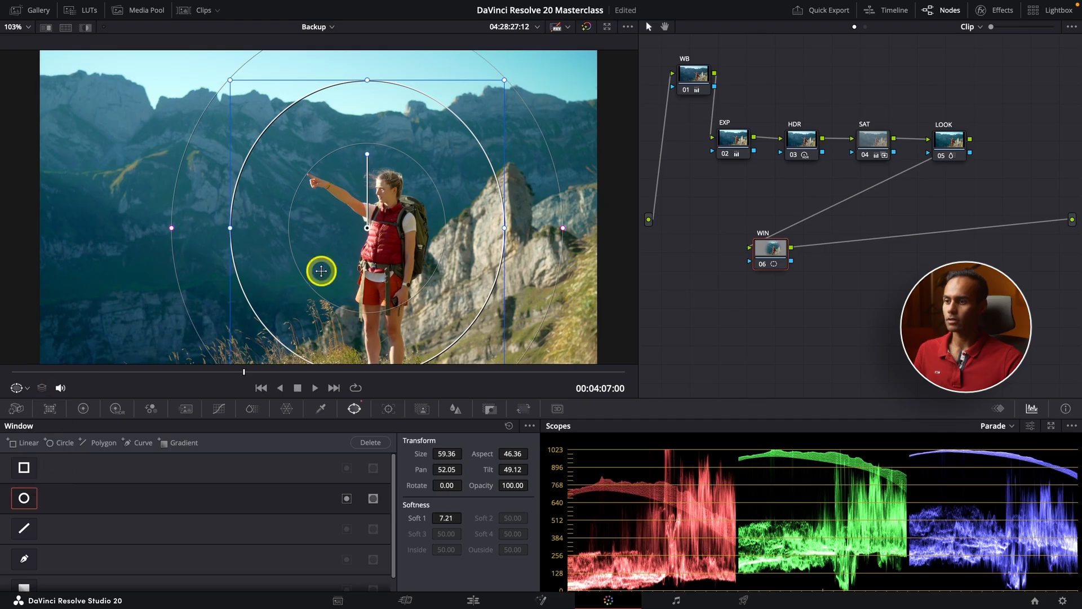
# Invert the circle window so the grade affects the hiker's surroundings
pyautogui.click(348, 500)
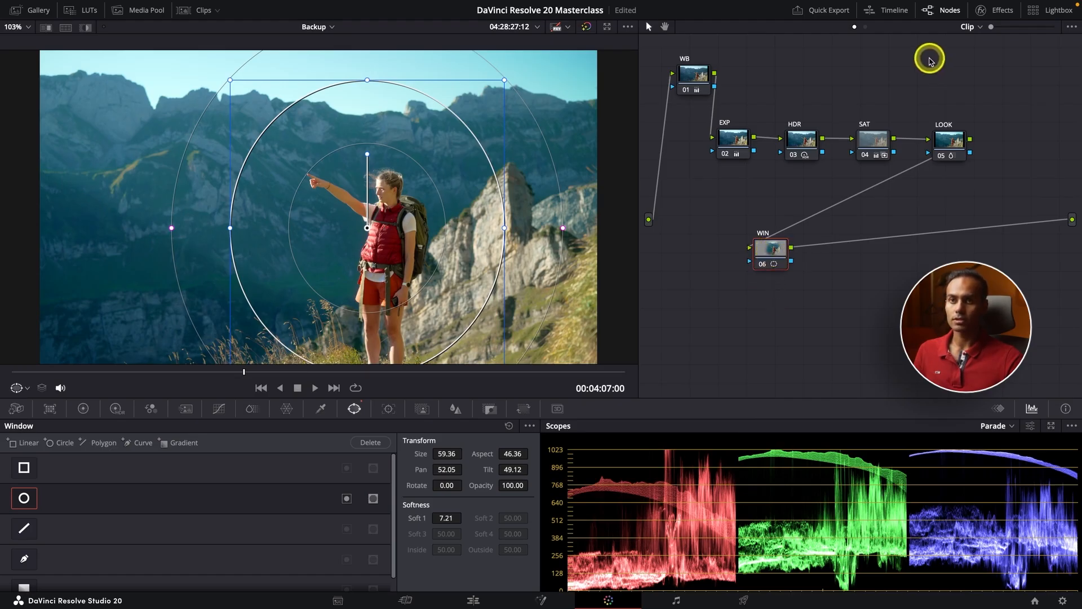
pyautogui.moveTo(991, 28); pyautogui.dragTo(1010, 31)
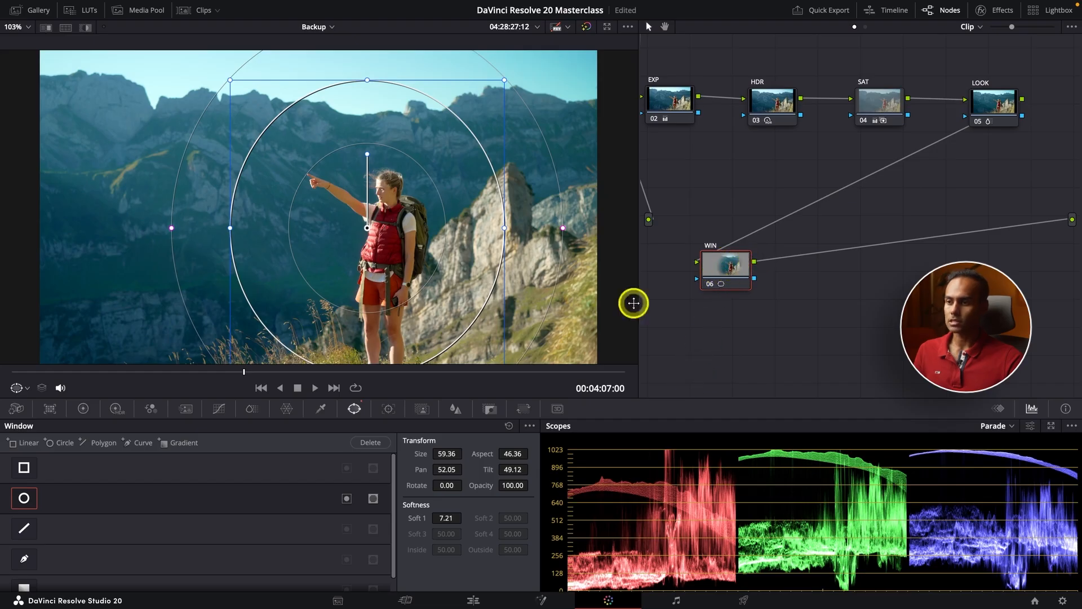
pyautogui.click(346, 499)
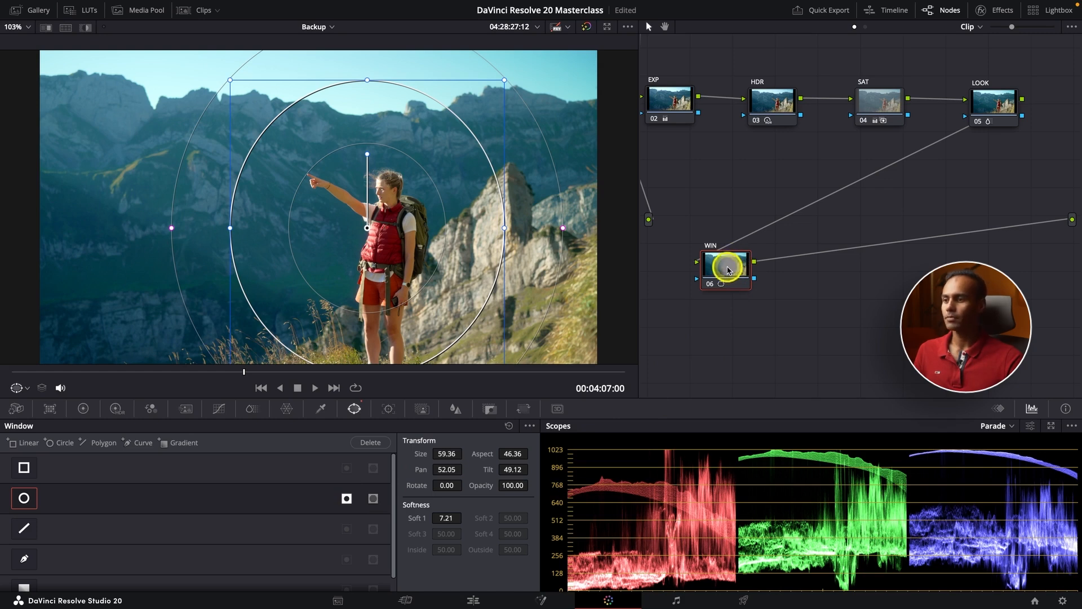
# Lower the midpoint of the luma curve to darken the surroundings
pyautogui.click(218, 408)
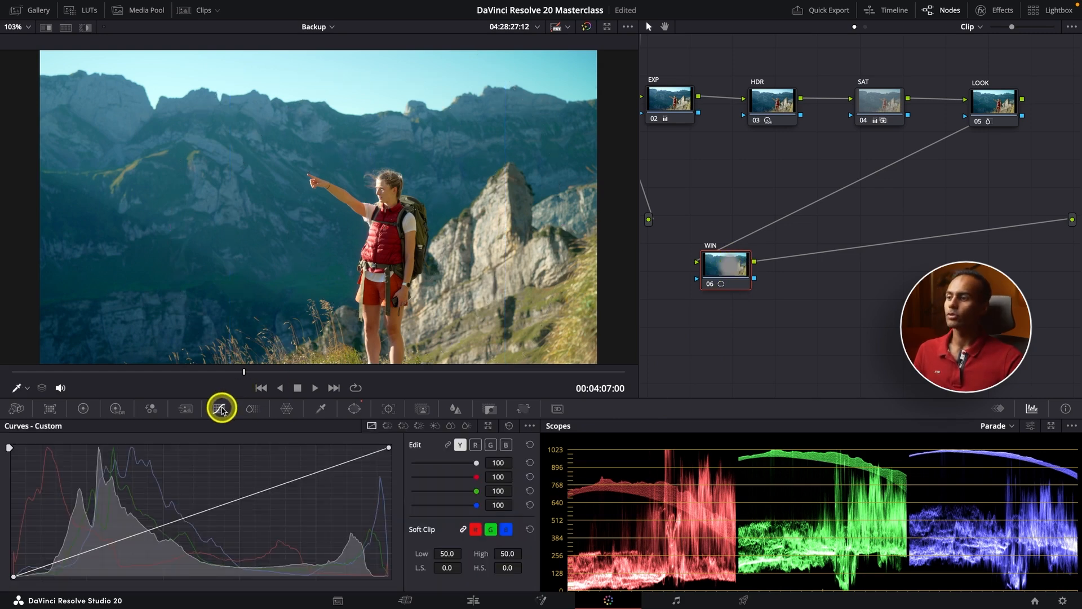
pyautogui.scroll(-1, 340, 343)
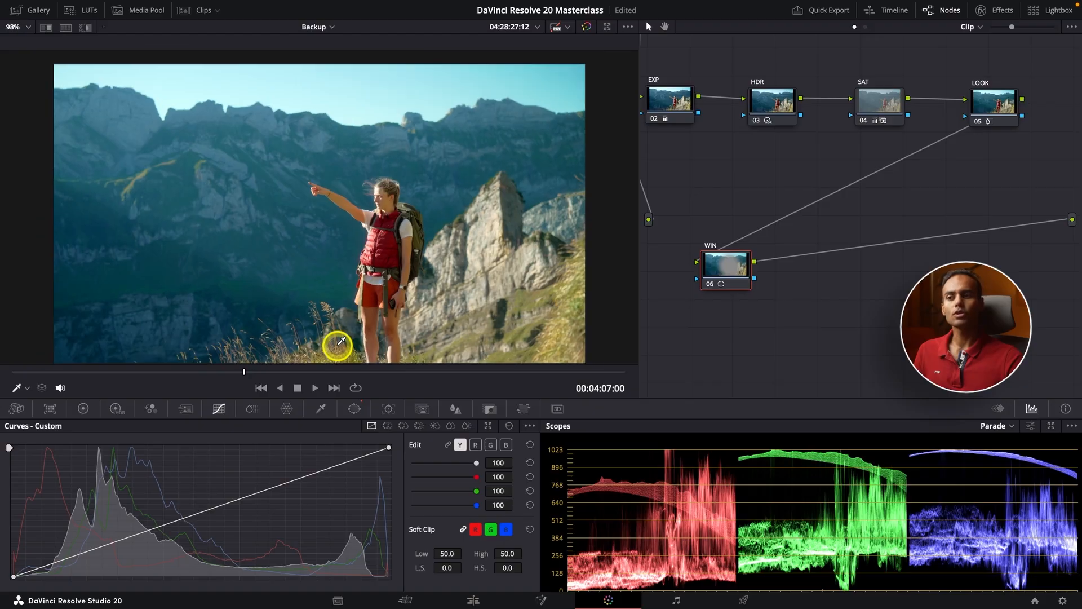
pyautogui.scroll(-1, 340, 342)
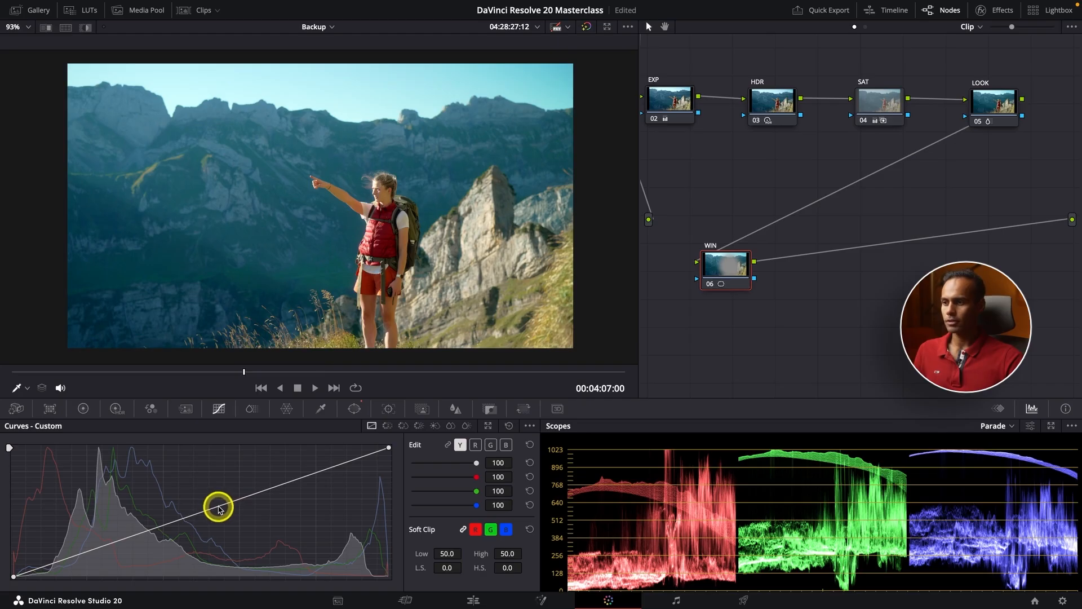
pyautogui.moveTo(218, 509); pyautogui.dragTo(232, 523)
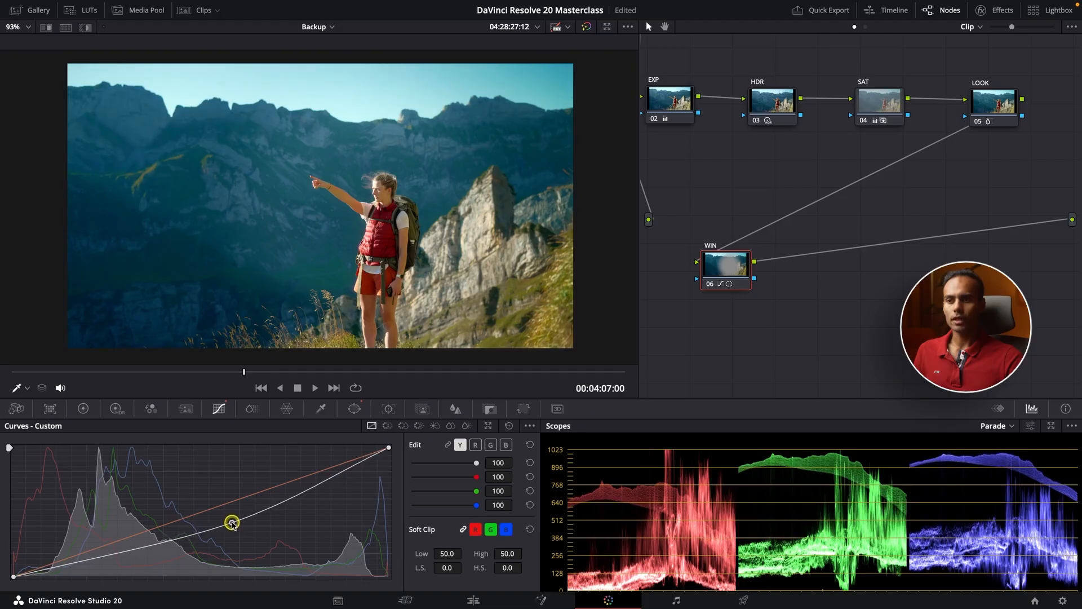
# Compare the darkening grade on and off in the full-screen viewer
pyautogui.hotkey('ctrl', 'f')
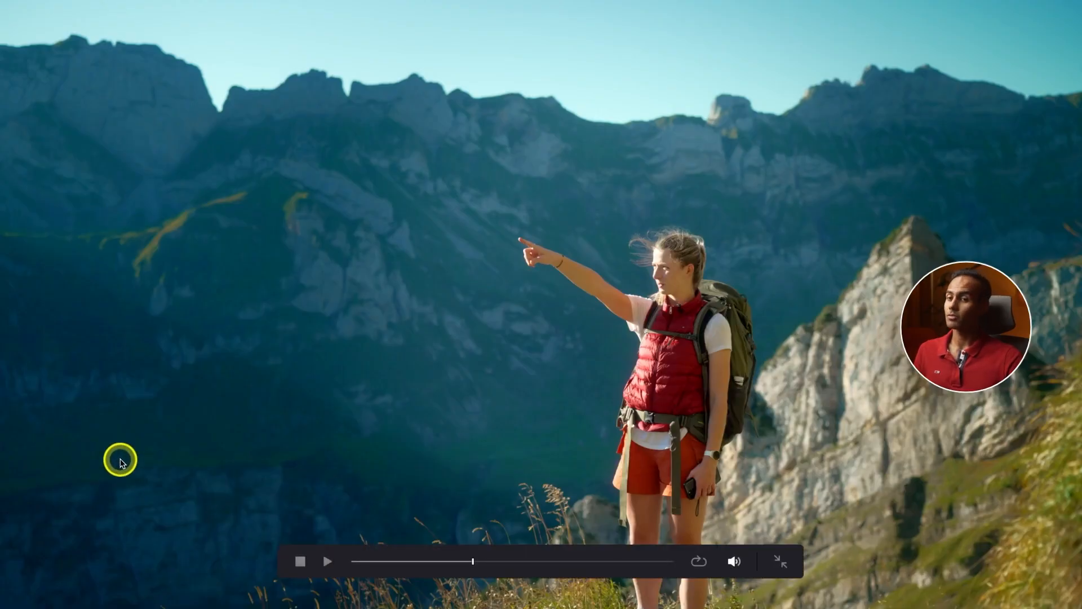
pyautogui.hotkey('ctrl', 'd')
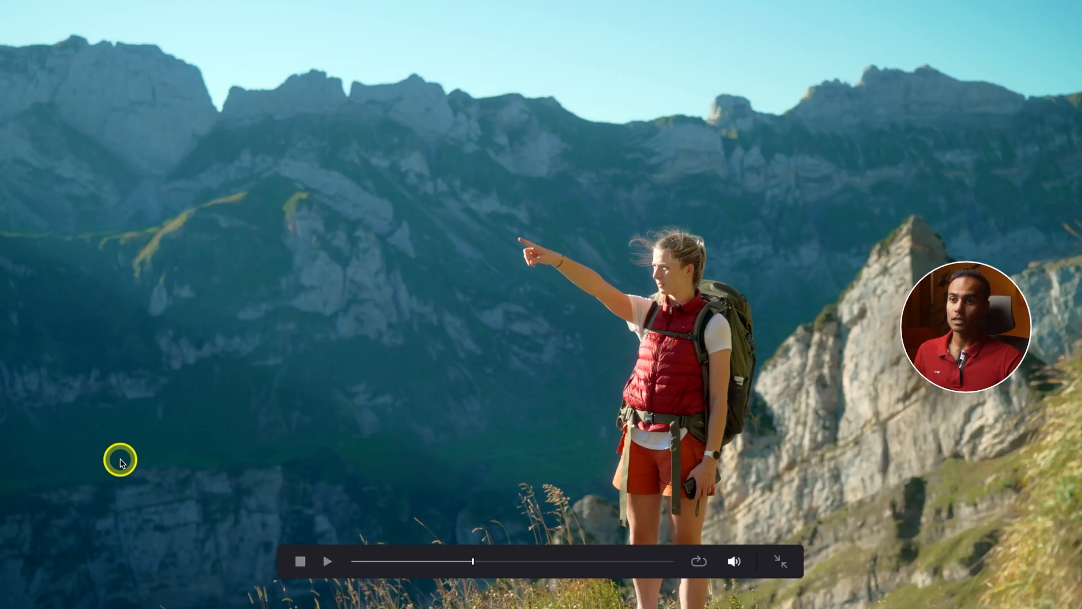
pyautogui.hotkey('ctrl', 'd')
pyautogui.hotkey('ctrl', 'd')
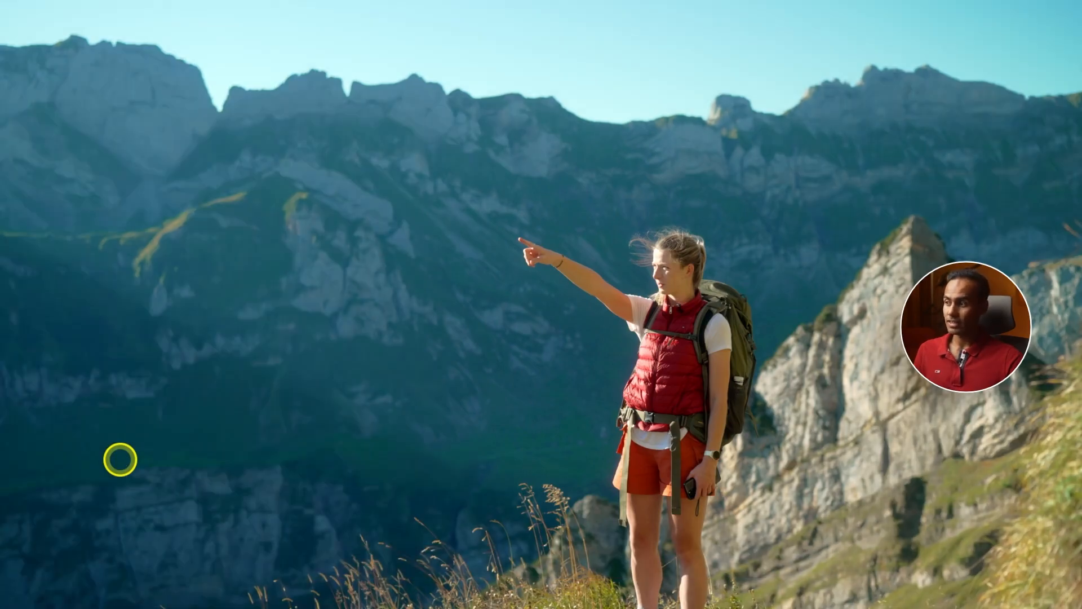
pyautogui.hotkey('ctrl', 'd')
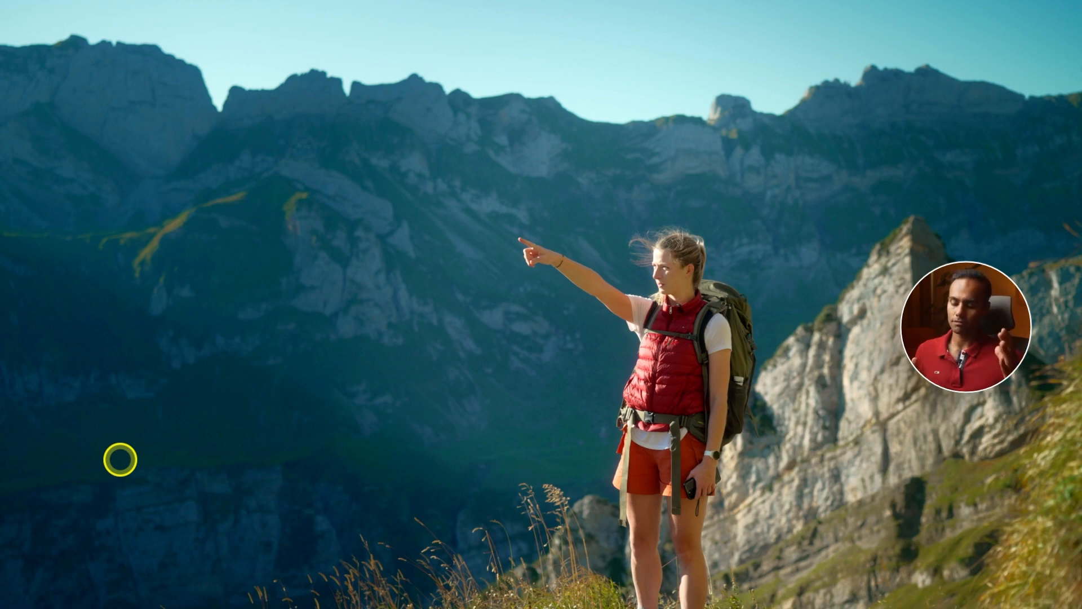
pyautogui.press('super+d')
pyautogui.press('super+d')
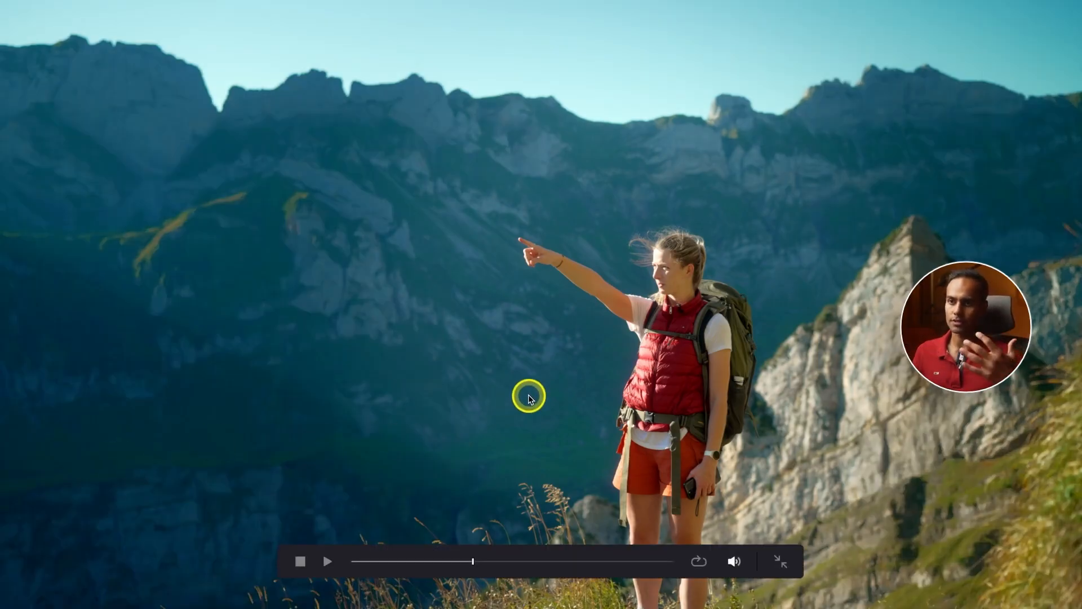
pyautogui.press('super+f')
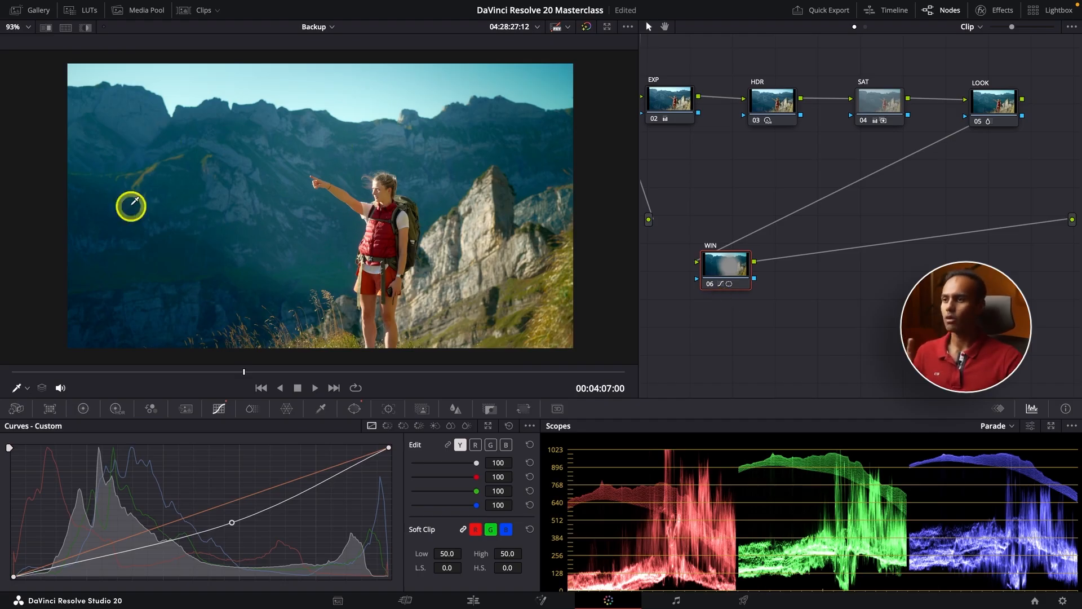
# Set the circle window to Soft 1 11.93 at Pan 52.49, Tilt 49.19, then advance to the next clip
pyautogui.click(359, 410)
pyautogui.scroll(-2, 388, 288)
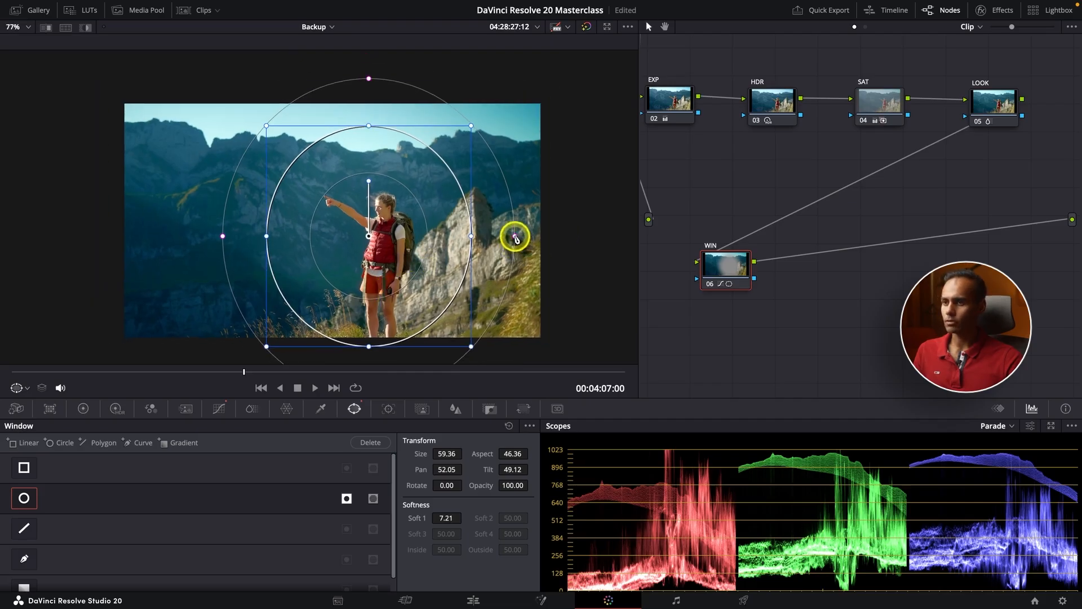
pyautogui.moveTo(515, 238); pyautogui.dragTo(545, 244)
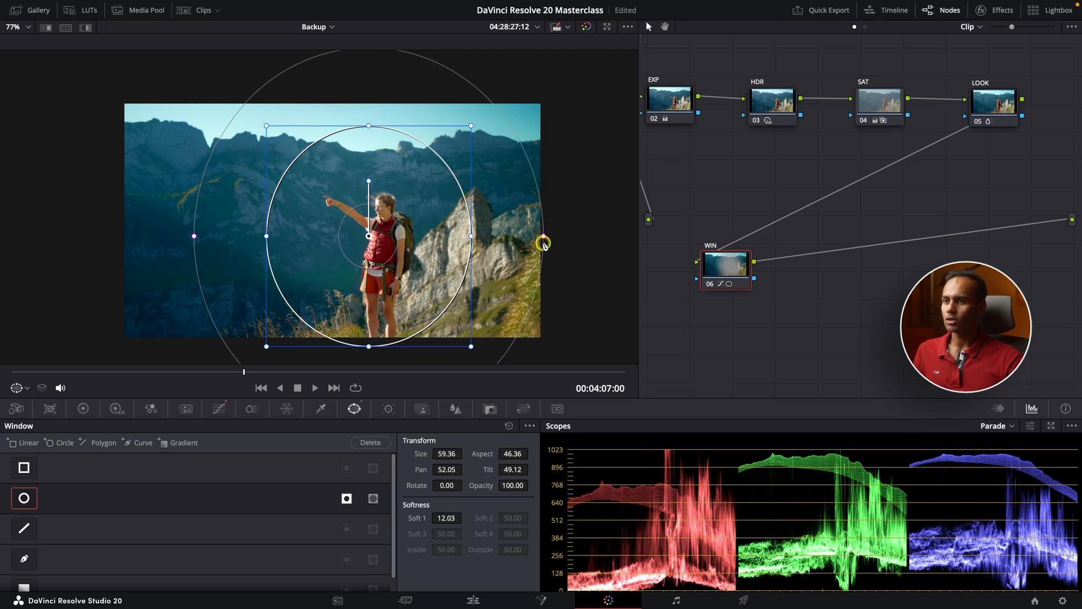
pyautogui.moveTo(387, 246); pyautogui.dragTo(404, 246)
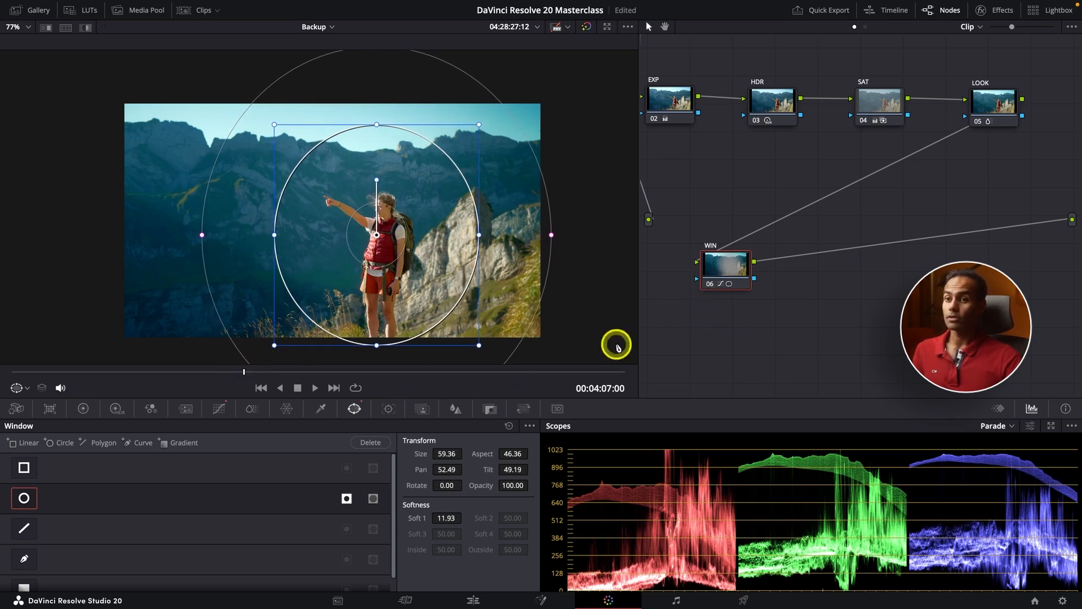
pyautogui.click(722, 271)
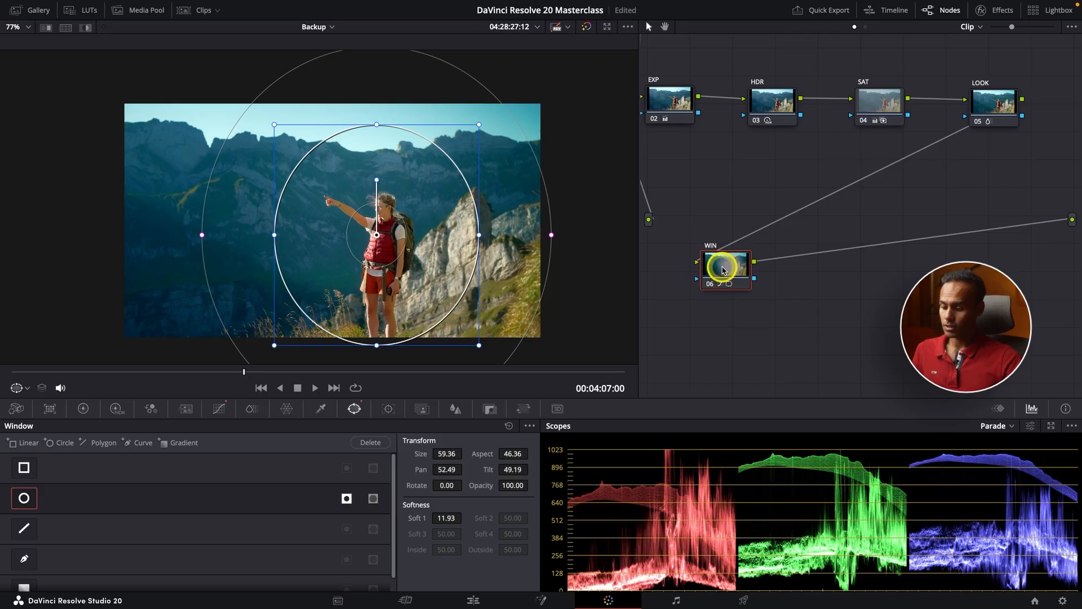
# Step forward to the lake clip and zoom the node graph out to show all nodes
pyautogui.click(334, 388)
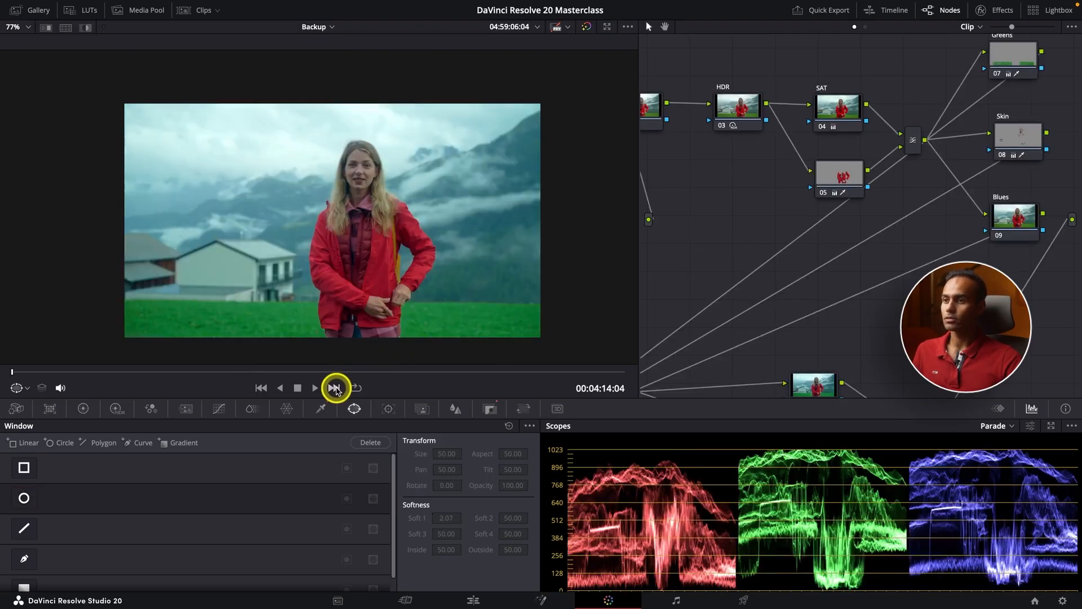
pyautogui.click(334, 387)
pyautogui.click(335, 388)
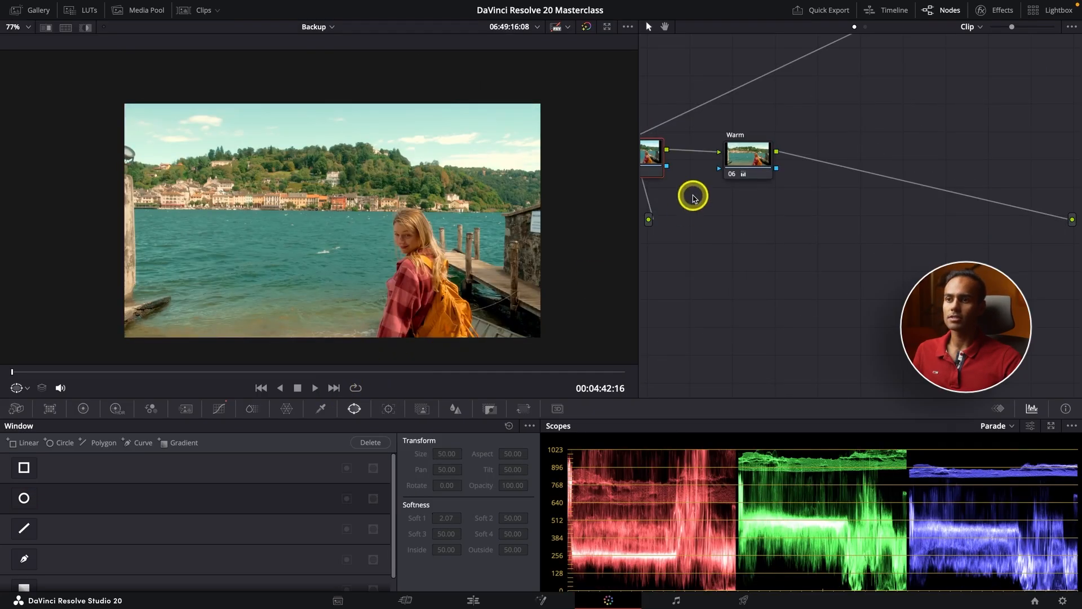
pyautogui.click(396, 373)
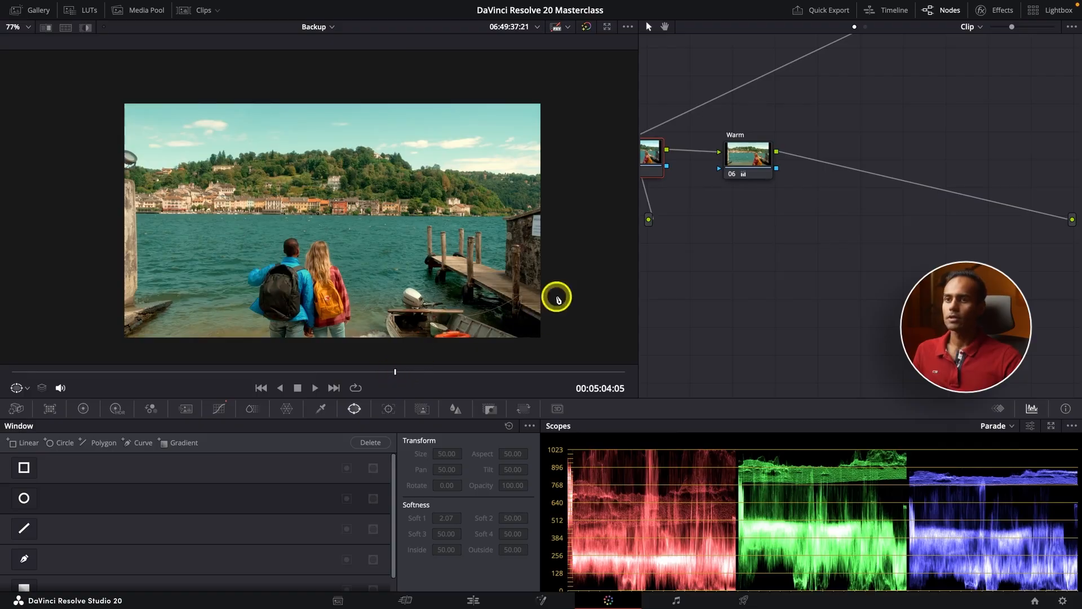
pyautogui.moveTo(1010, 27); pyautogui.dragTo(990, 30)
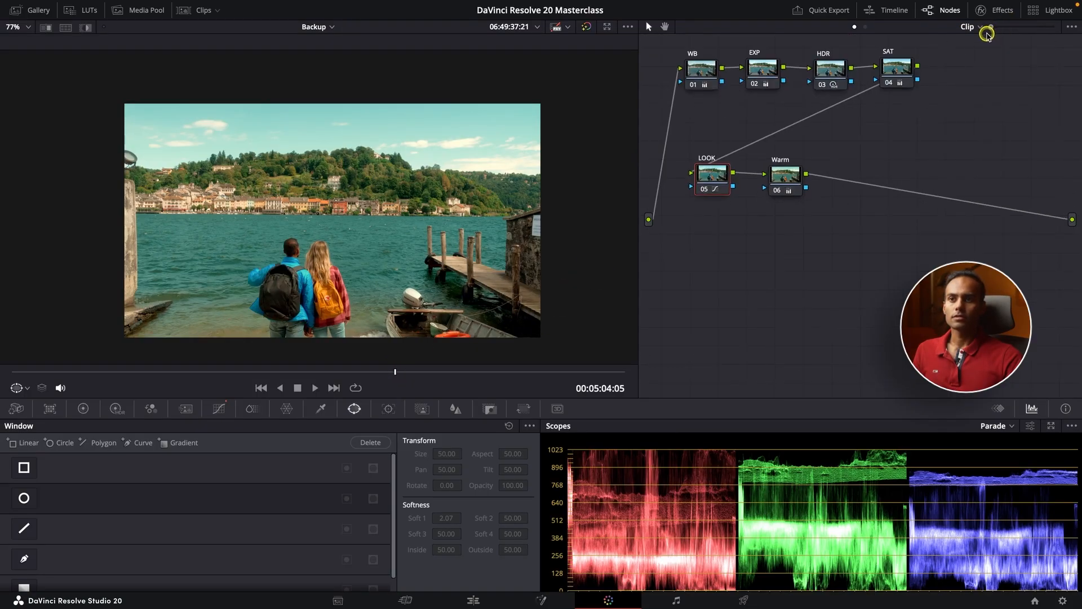
# Add a new serial node after the Warm node
pyautogui.click(794, 176)
pyautogui.hotkey('alt', 's')
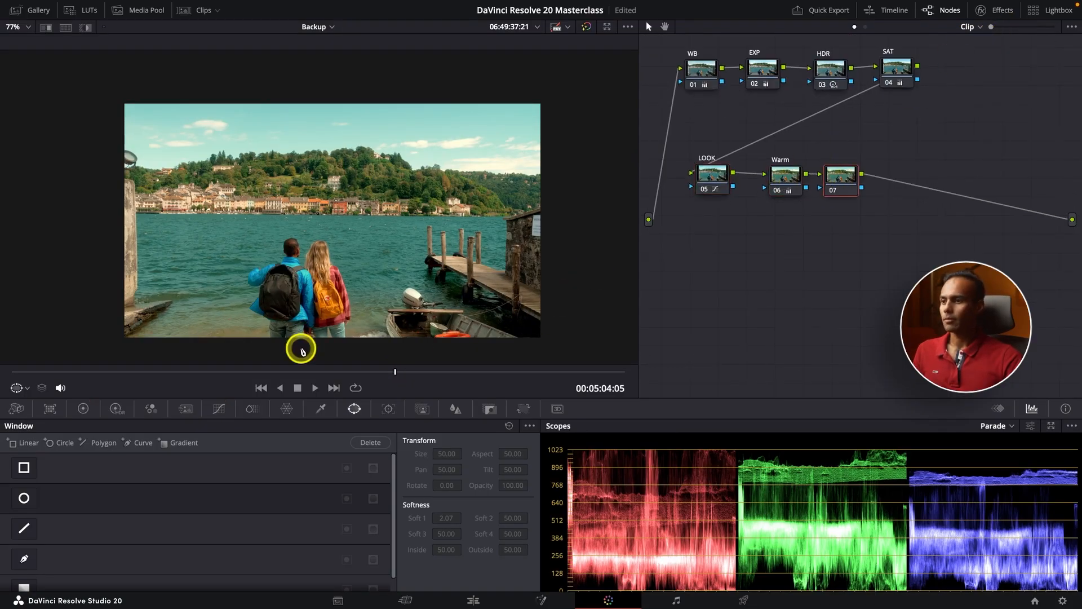
pyautogui.moveTo(324, 372); pyautogui.dragTo(372, 371)
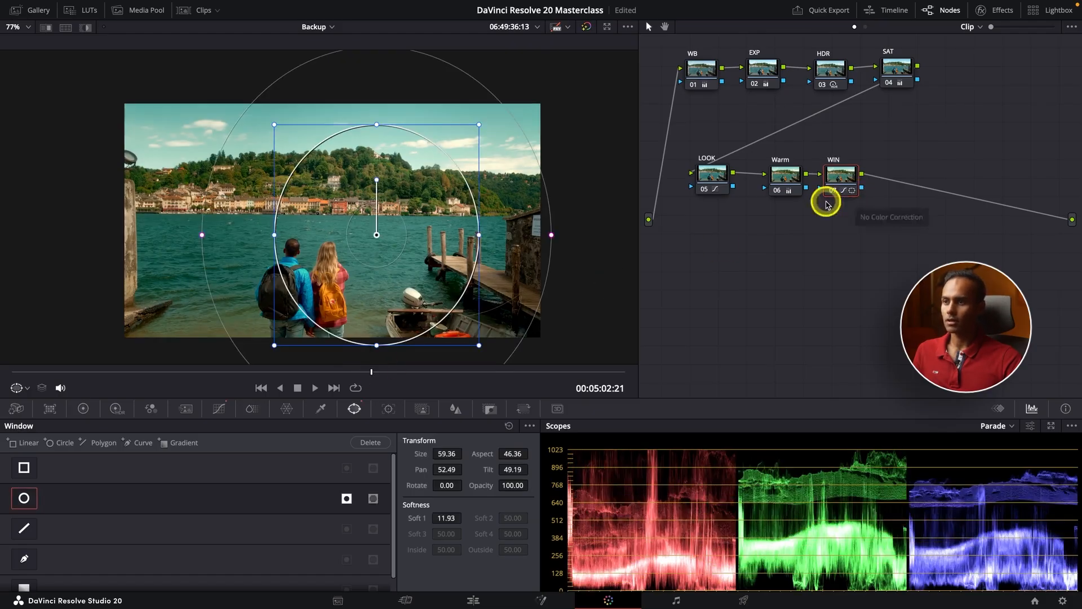
# Place a circle window over the couple (Pan 48.04, Tilt 47.18, Soft 1 9.21) and open Effects
pyautogui.moveTo(413, 259); pyautogui.dragTo(326, 301)
pyautogui.moveTo(472, 270); pyautogui.dragTo(455, 275)
pyautogui.press('super+f')
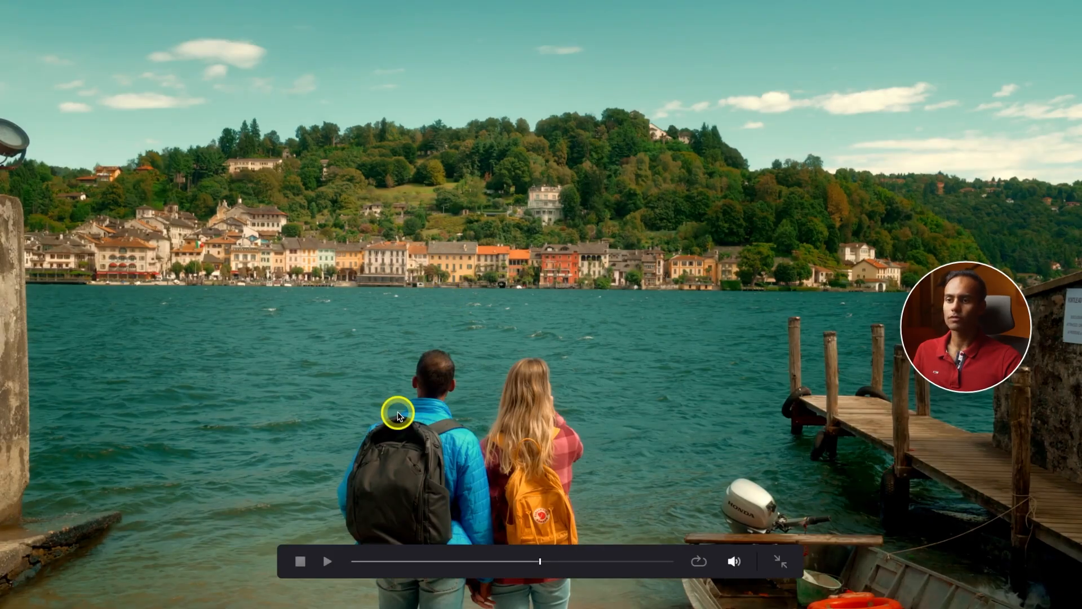
pyautogui.press('super+f')
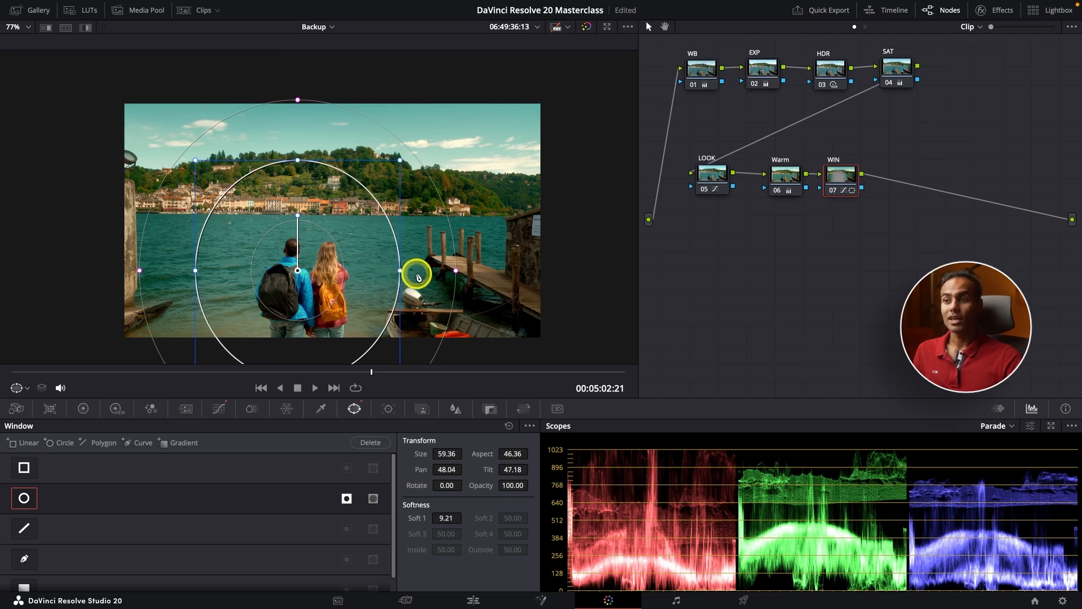
pyautogui.scroll(-1, 412, 274)
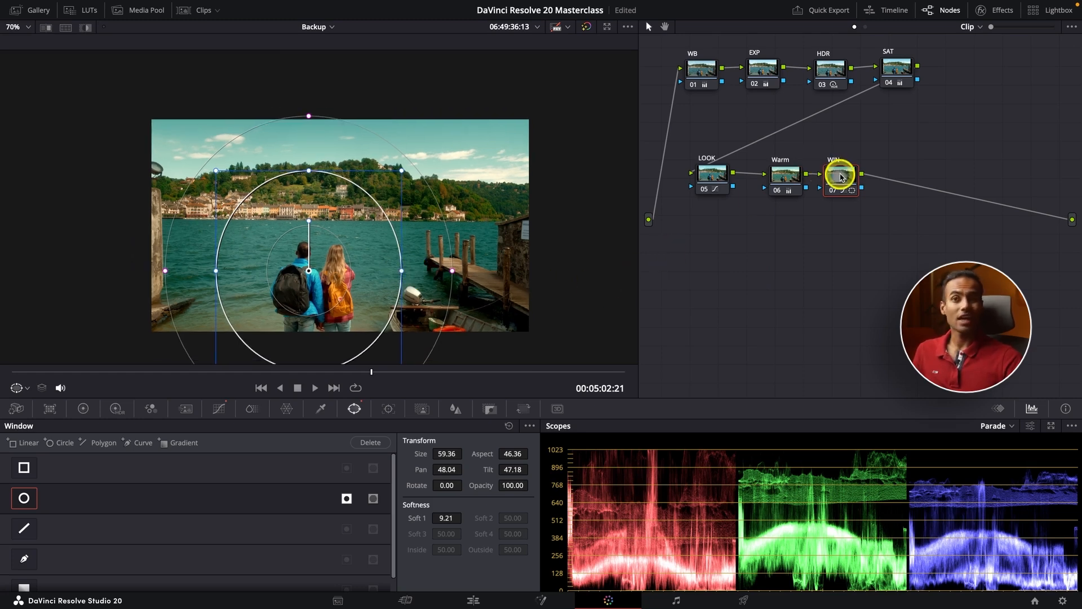
pyautogui.click(992, 17)
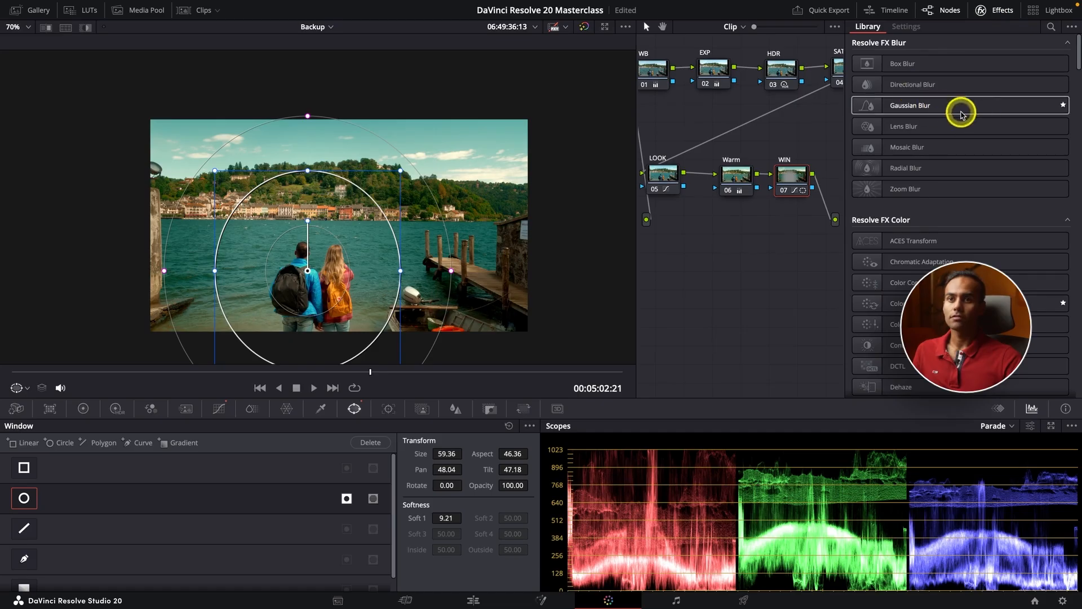
# Apply Gaussian Blur to the WIN node and lower its strength slightly
pyautogui.click(938, 106)
pyautogui.moveTo(939, 106); pyautogui.dragTo(787, 177)
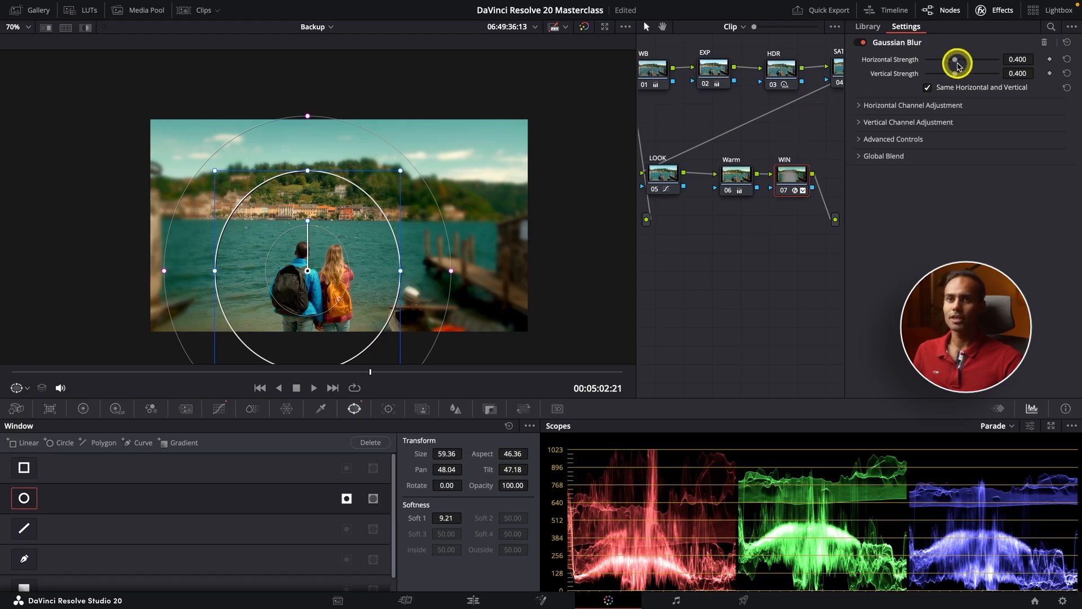
pyautogui.moveTo(955, 60); pyautogui.dragTo(934, 66)
# Preview the blur full screen, then reset its strength and remove the Gaussian Blur
pyautogui.press('super+f')
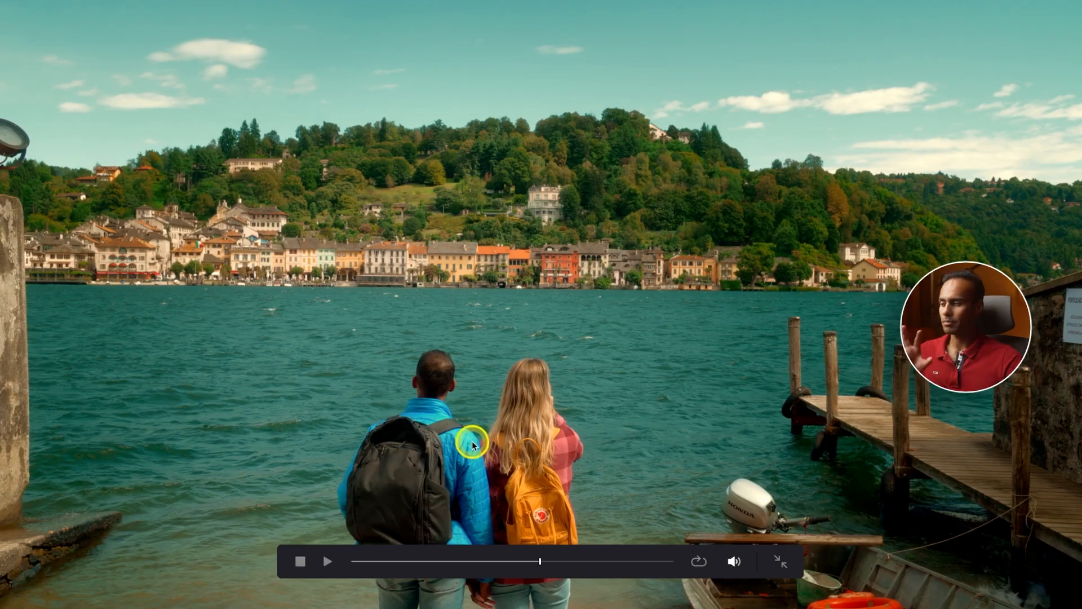
pyautogui.press('Escape')
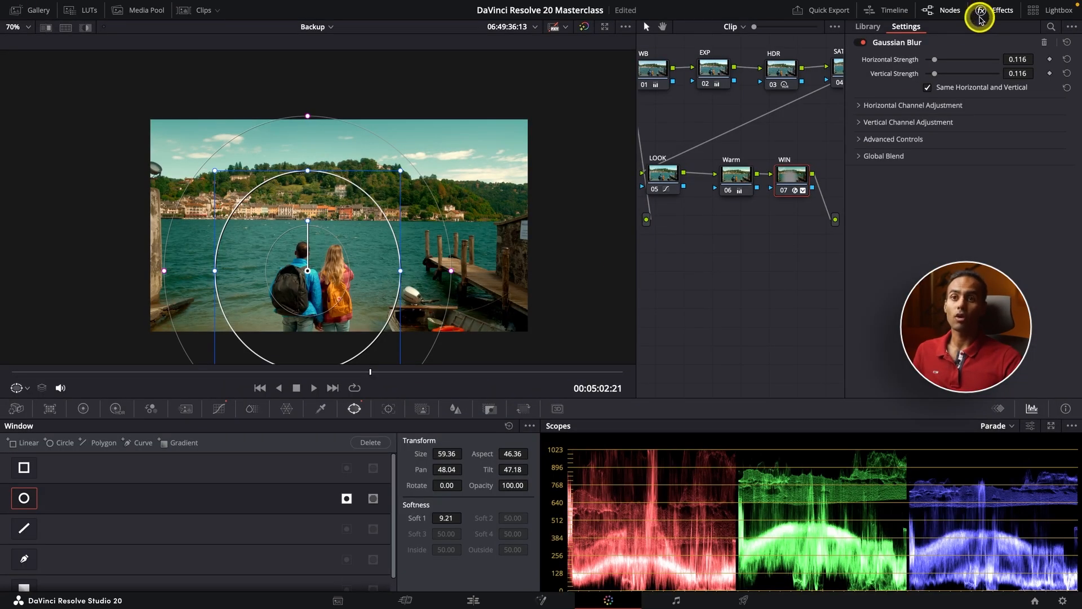
pyautogui.click(1068, 43)
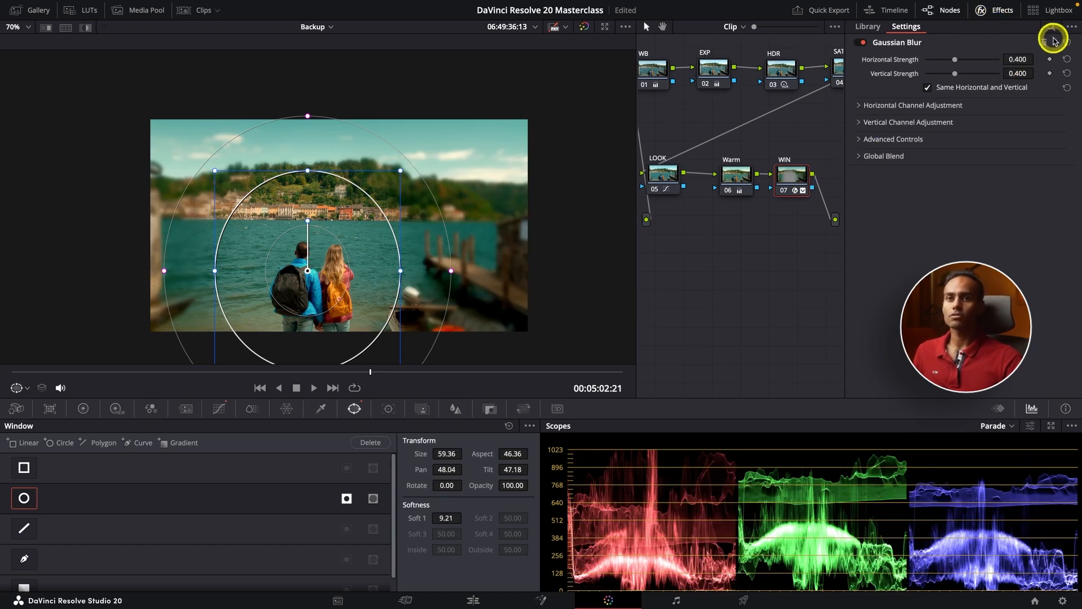
pyautogui.click(1045, 42)
# Close the Effects library and fit the image to the viewer
pyautogui.click(985, 11)
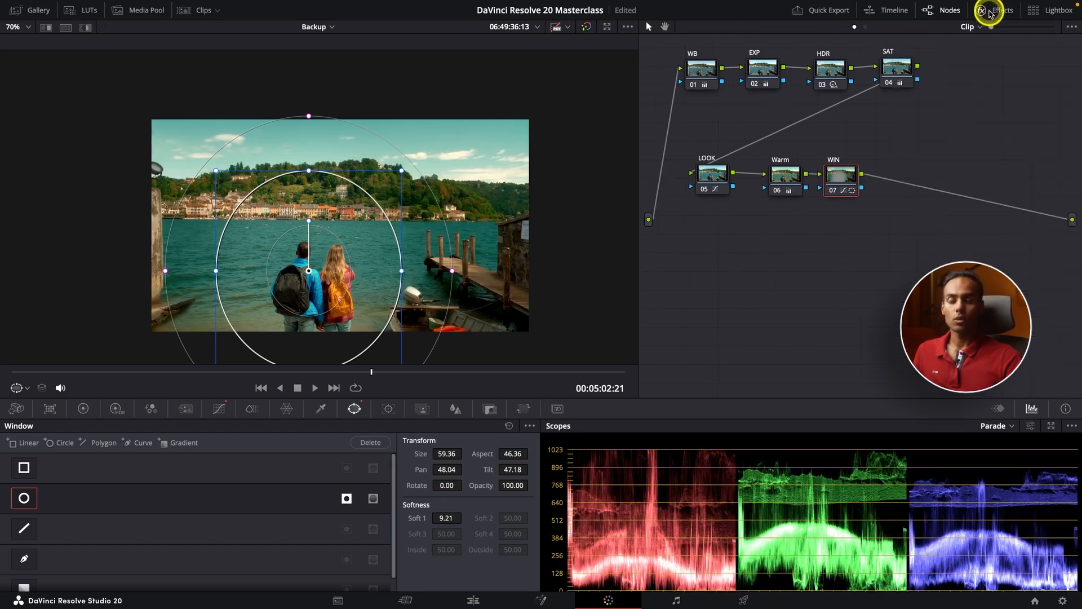
pyautogui.hotkey('shift', 'z')
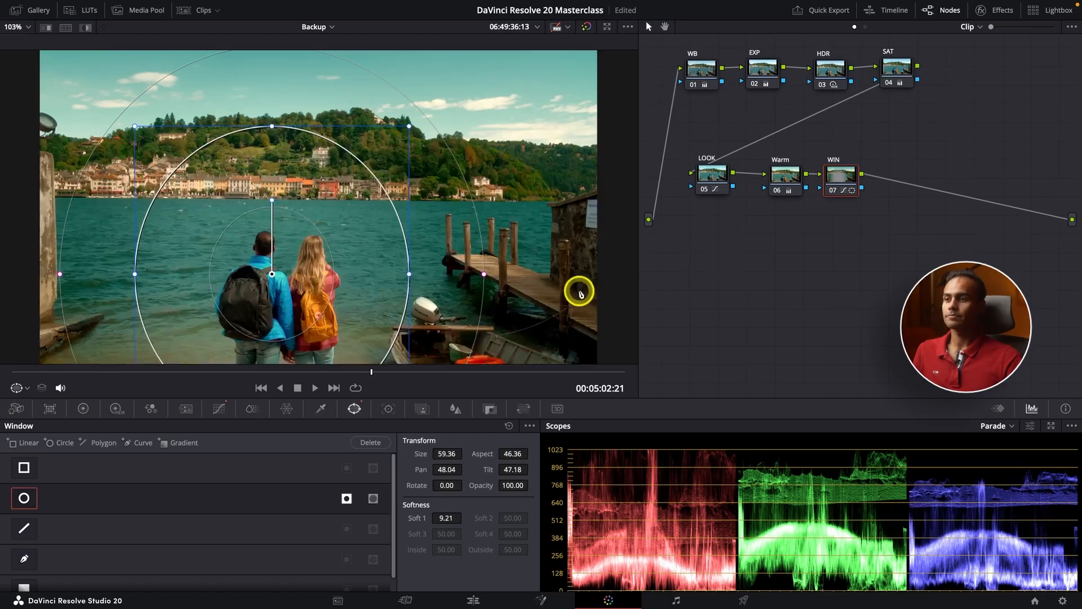
pyautogui.scroll(-1, 579, 292)
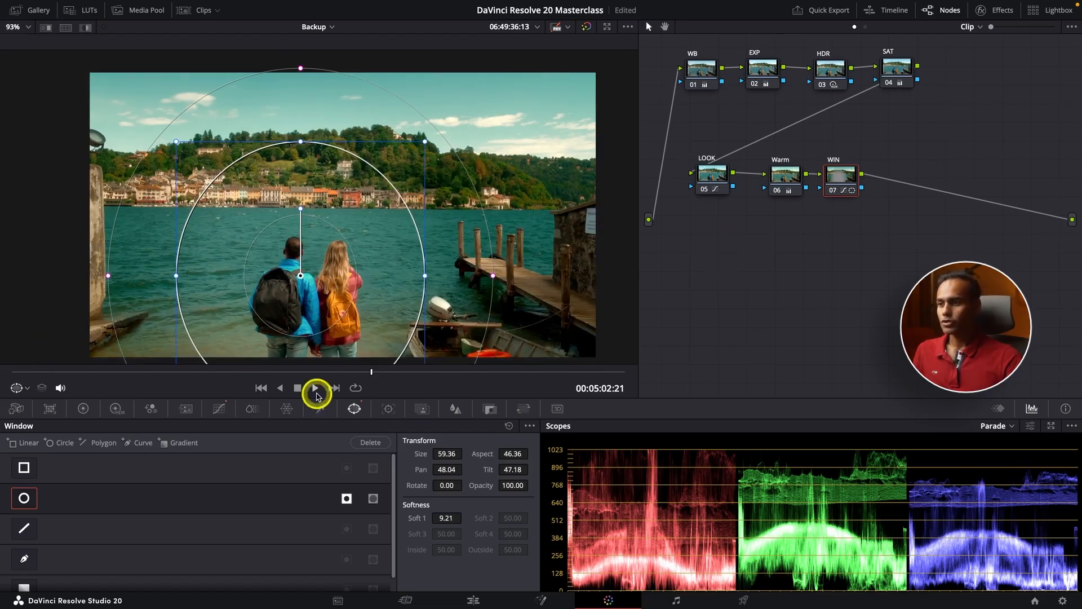
# Return to the hiker clip and select its LOOK node
pyautogui.click(261, 388)
pyautogui.click(261, 388)
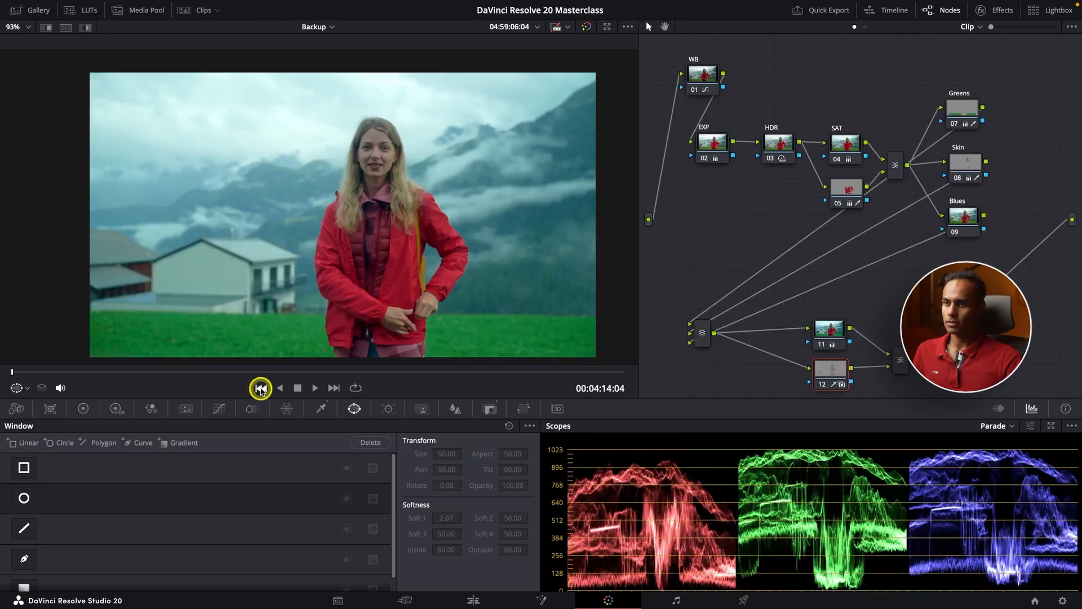
pyautogui.click(261, 388)
pyautogui.scroll(-2, 500, 285)
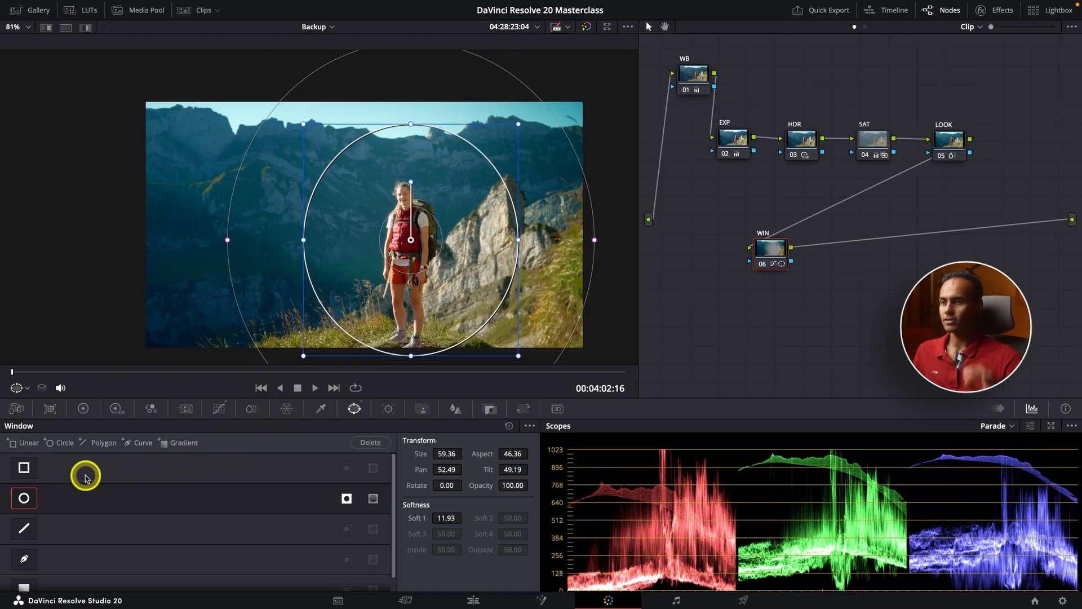
pyautogui.click(954, 145)
# Show the LOOK node's ColorSlice controls and toggle the Skin slice highlight on and off twice
pyautogui.scroll(2, 438, 247)
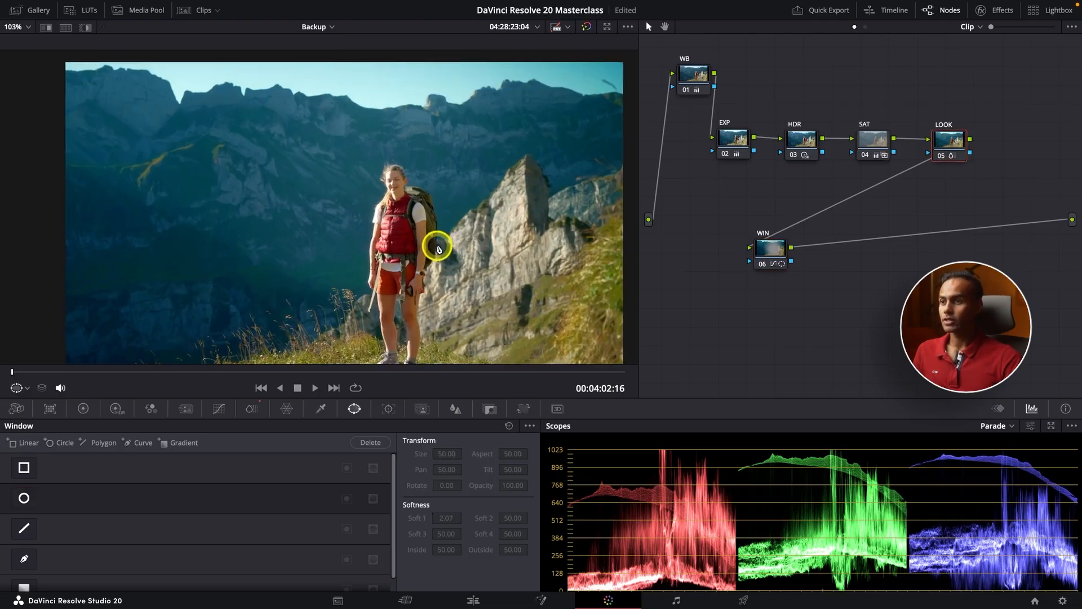
pyautogui.scroll(-1, 438, 246)
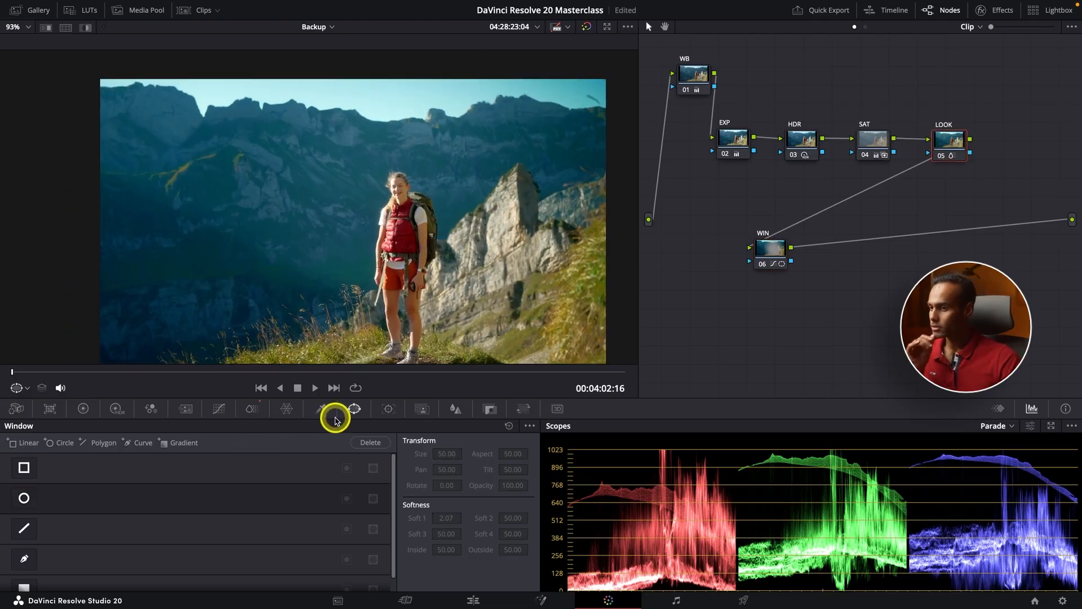
pyautogui.click(252, 408)
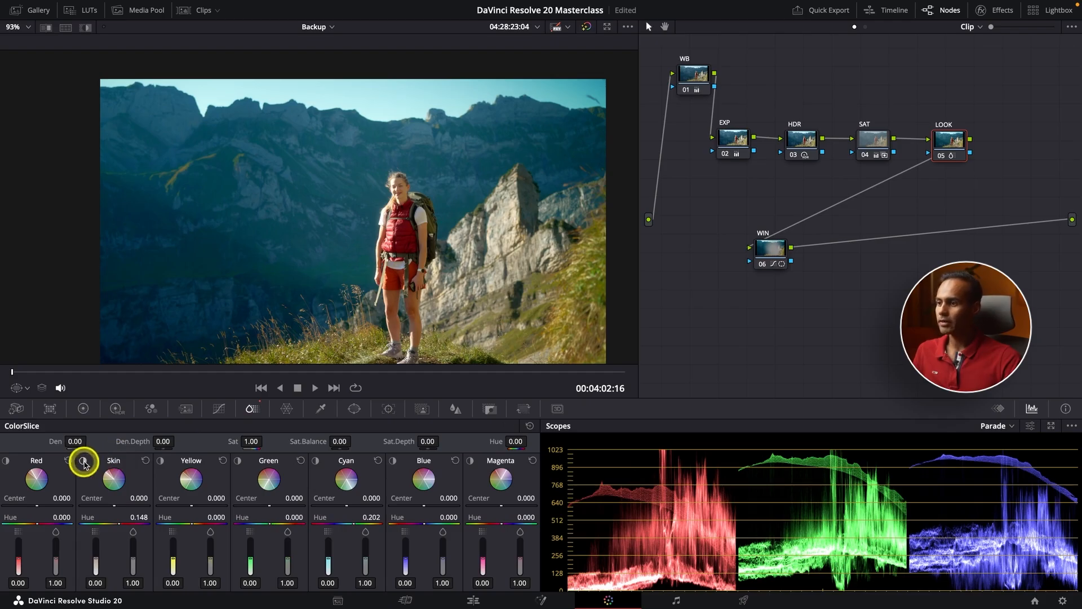
pyautogui.click(83, 461)
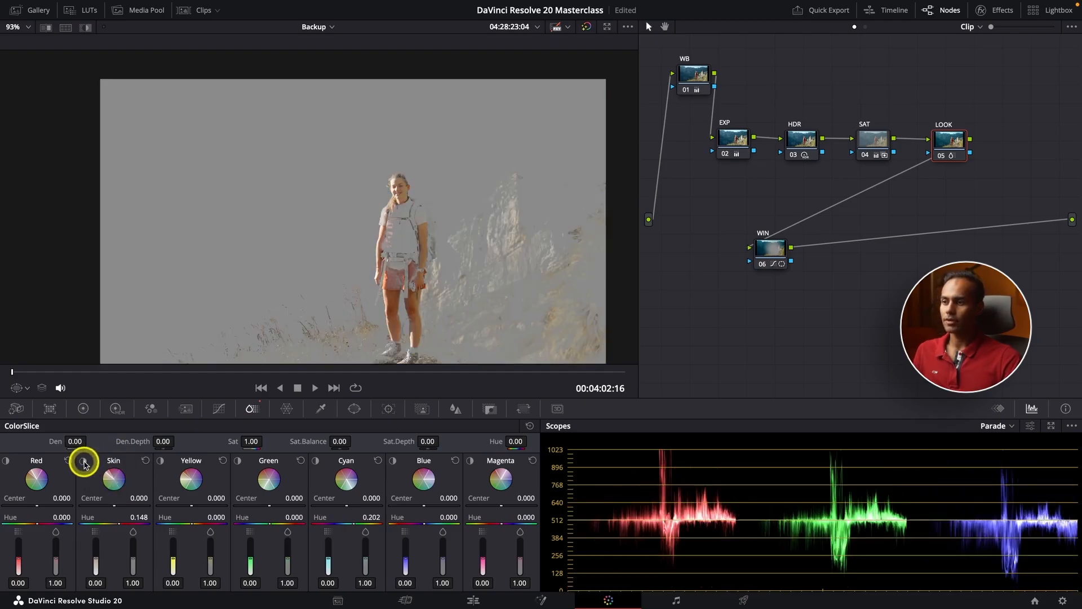
pyautogui.click(85, 462)
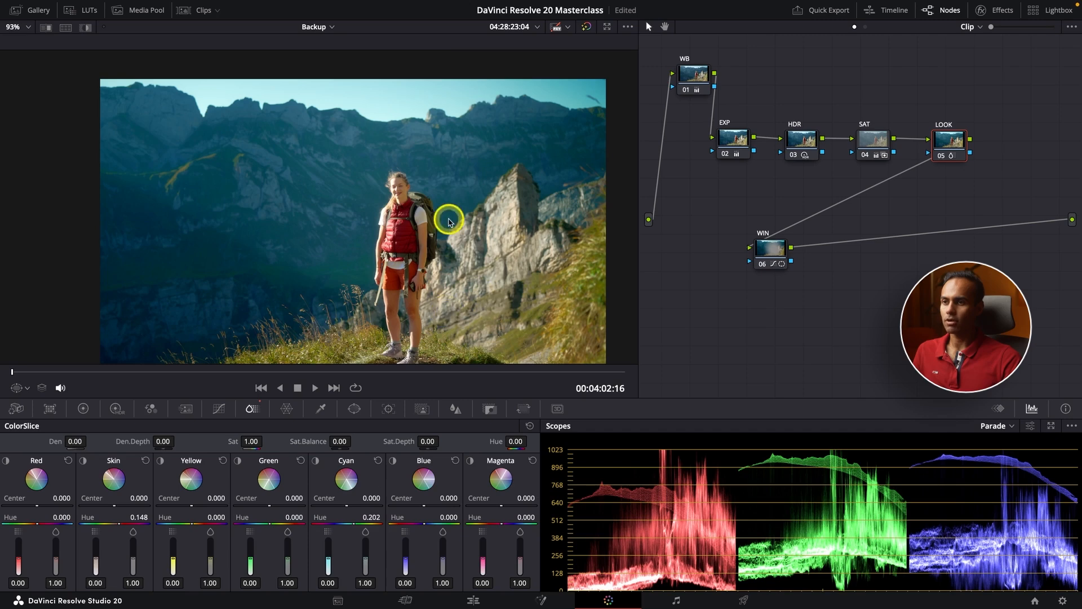
pyautogui.click(83, 461)
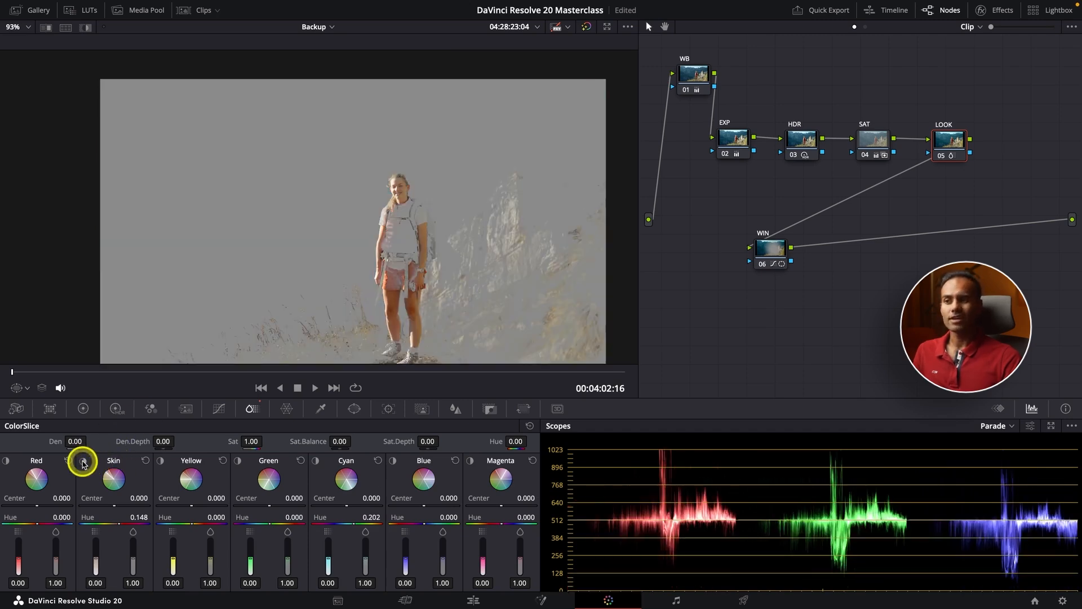
pyautogui.click(82, 462)
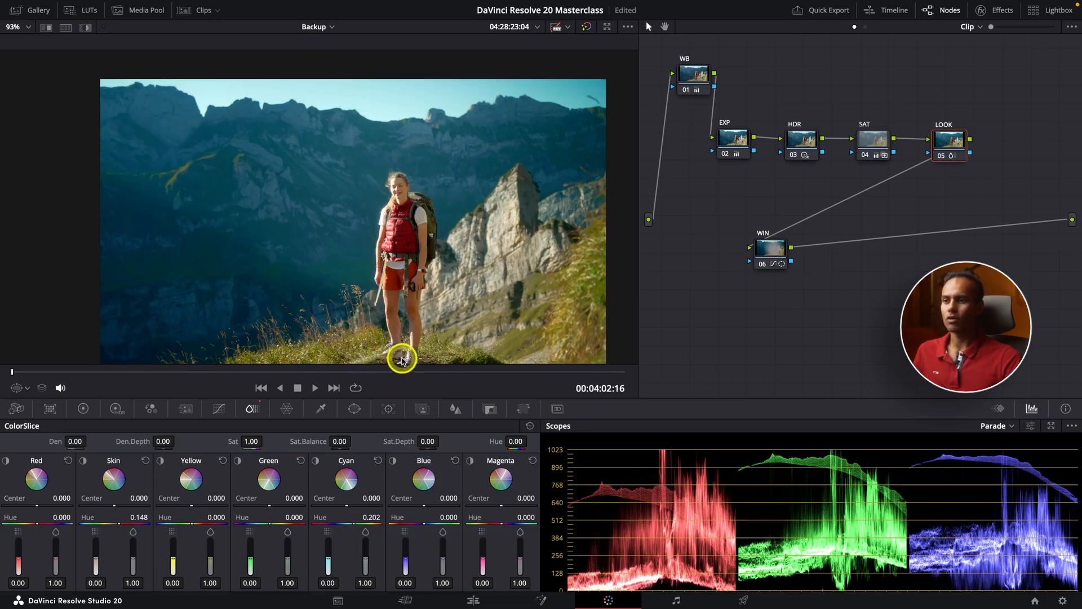
pyautogui.scroll(-2, 402, 361)
pyautogui.scroll(-3, 419, 340)
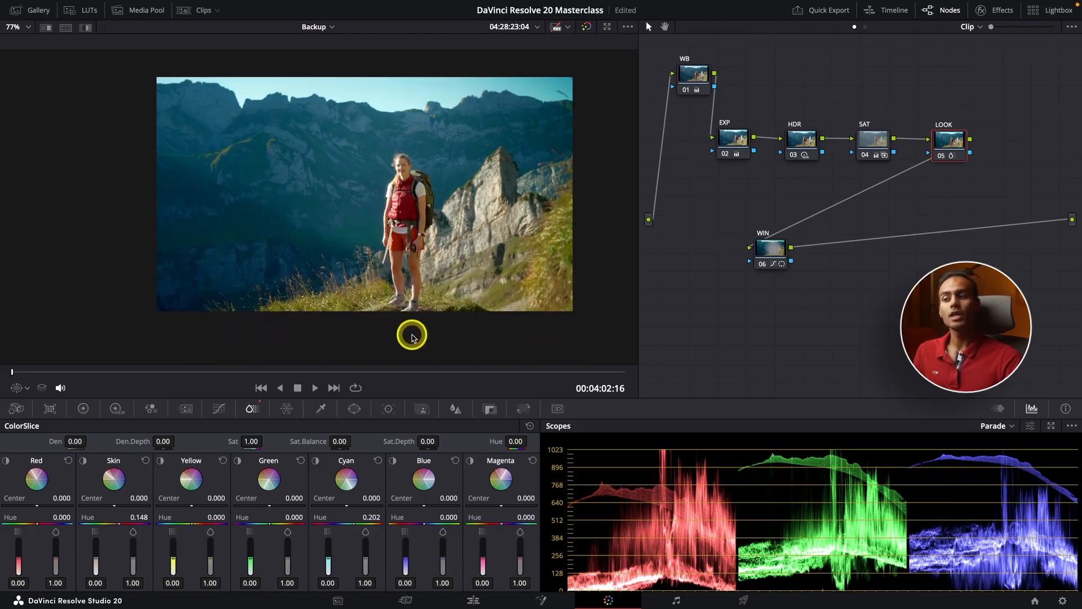
# Add a Linear rectangle window to the LOOK node, undo it, and add a Curve window instead
pyautogui.click(355, 409)
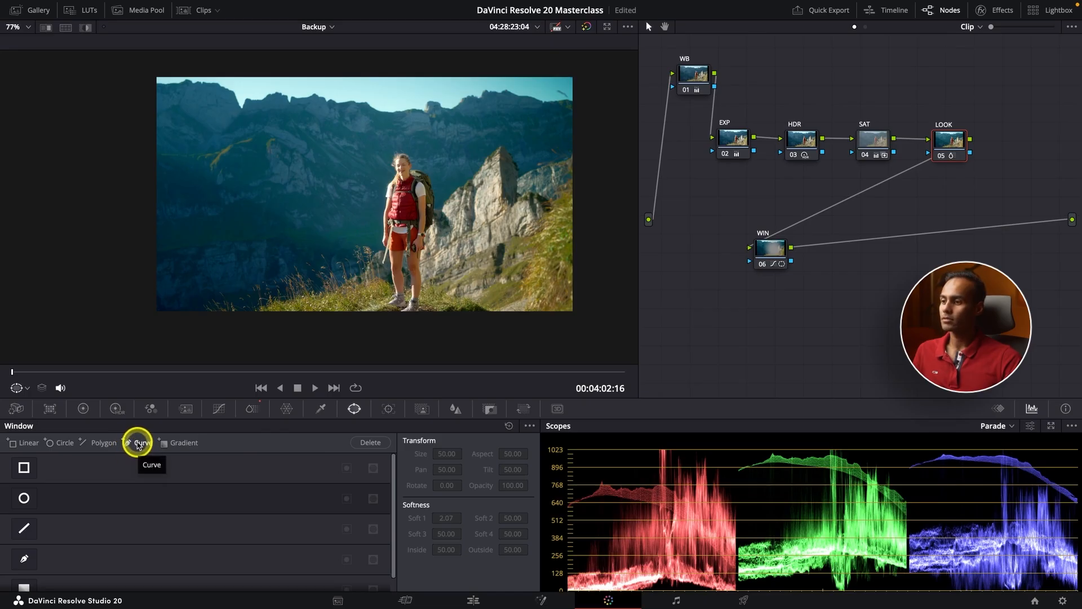
pyautogui.click(24, 467)
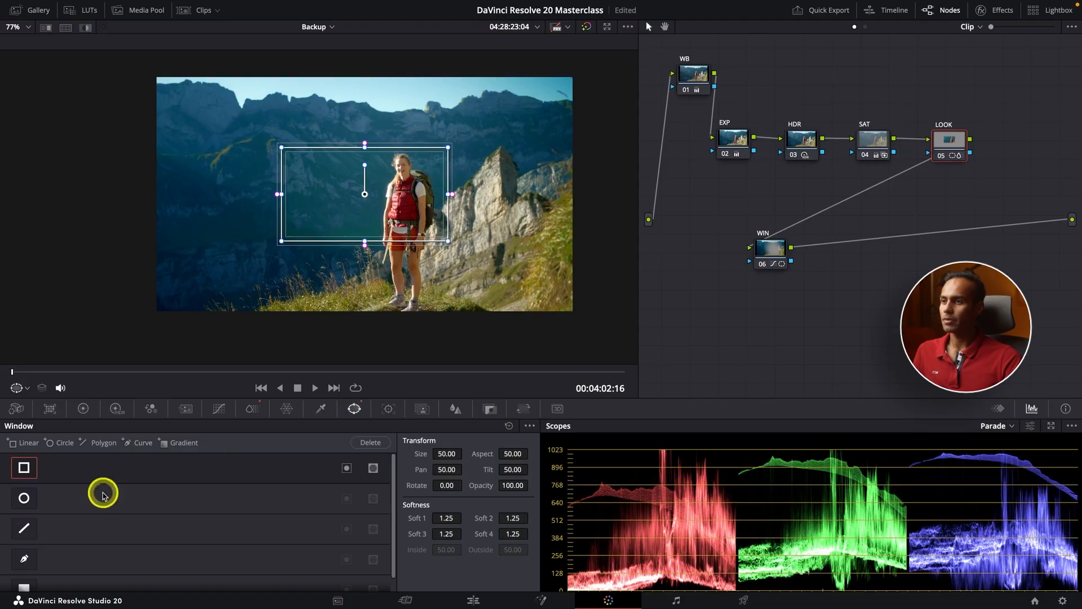
pyautogui.hotkey('ctrl', 'z')
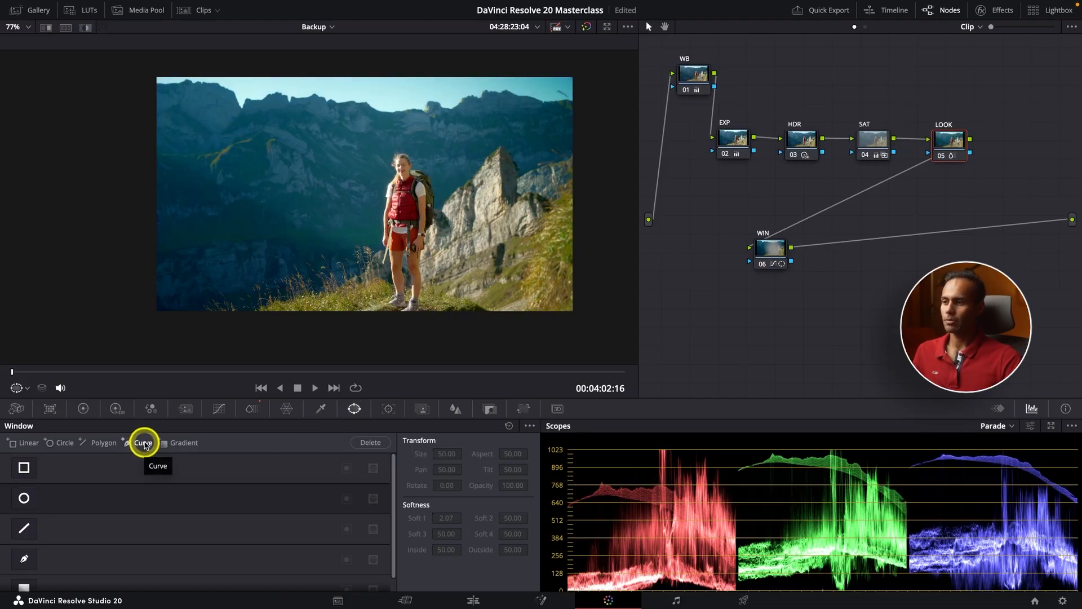
pyautogui.click(143, 444)
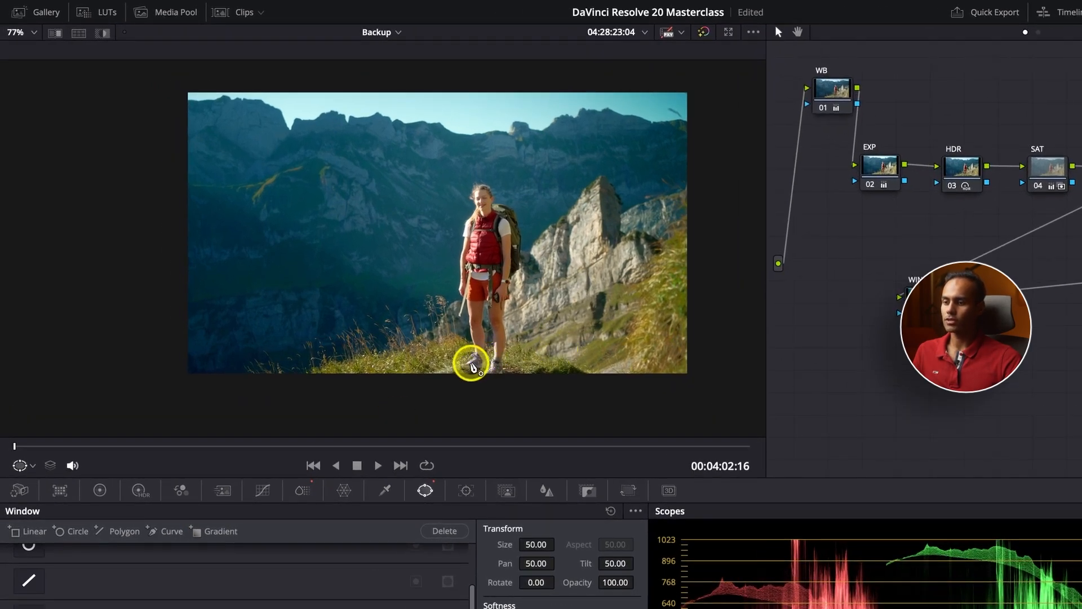
# Start the curve window beside the hiker's foot and place points up her leg and arm
pyautogui.scroll(6, 479, 364)
pyautogui.scroll(2, 472, 365)
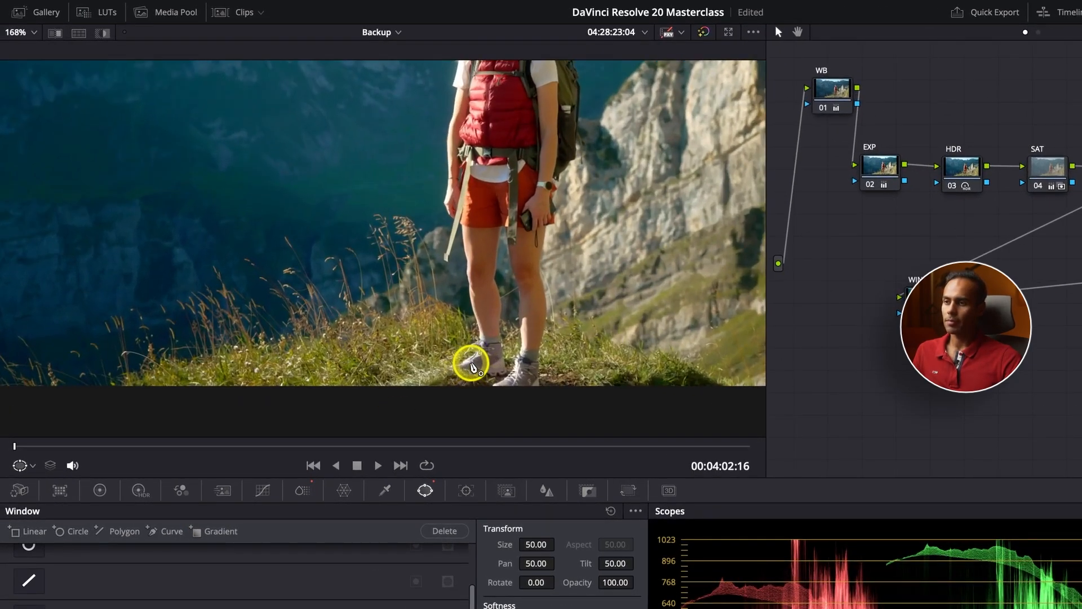
pyautogui.moveTo(441, 383); pyautogui.dragTo(441, 361)
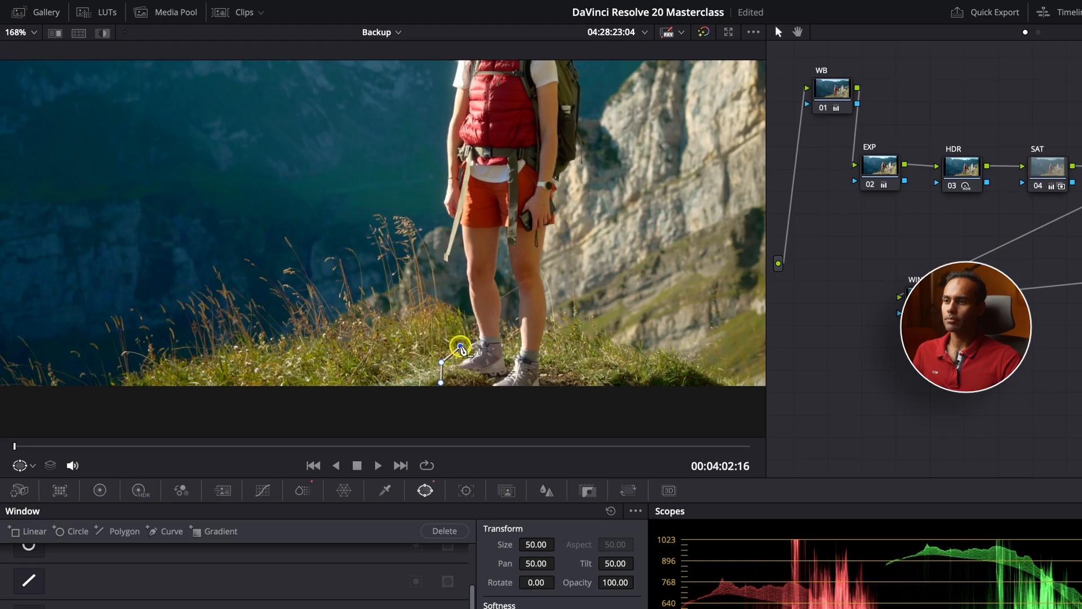
pyautogui.click(466, 309)
pyautogui.click(461, 271)
pyautogui.click(463, 248)
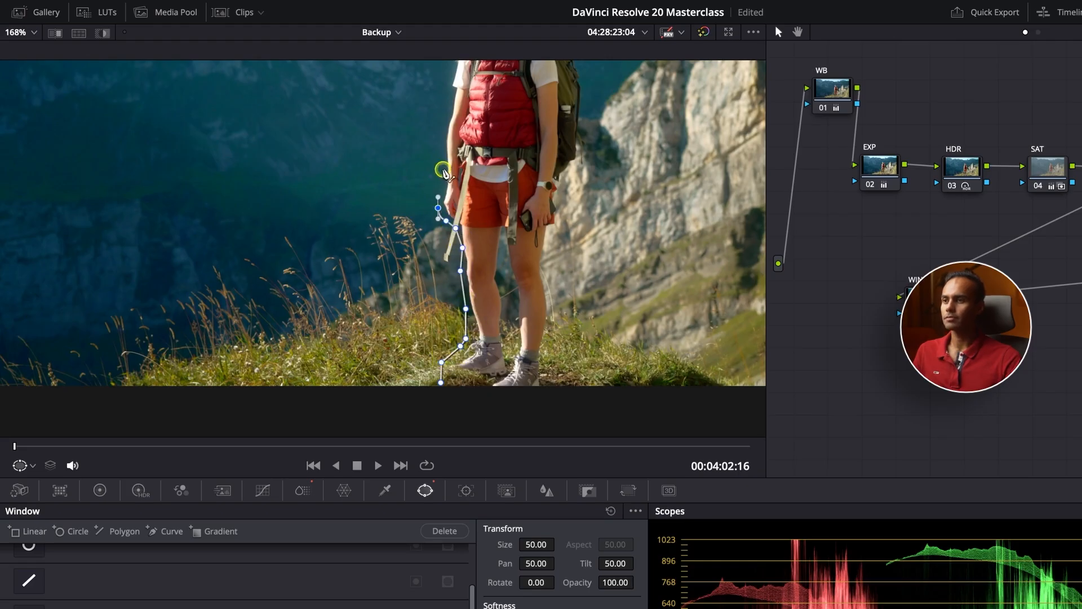
pyautogui.click(443, 171)
pyautogui.click(444, 144)
pyautogui.click(442, 115)
pyautogui.click(453, 94)
pyautogui.scroll(3, 453, 96)
pyautogui.scroll(5, 487, 137)
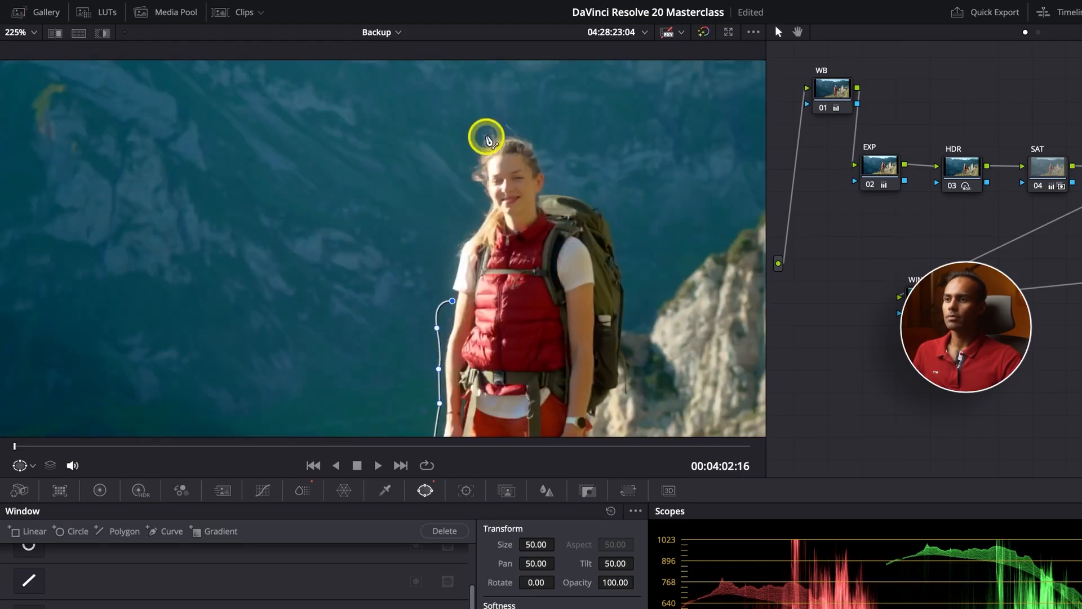
pyautogui.click(450, 257)
pyautogui.click(455, 240)
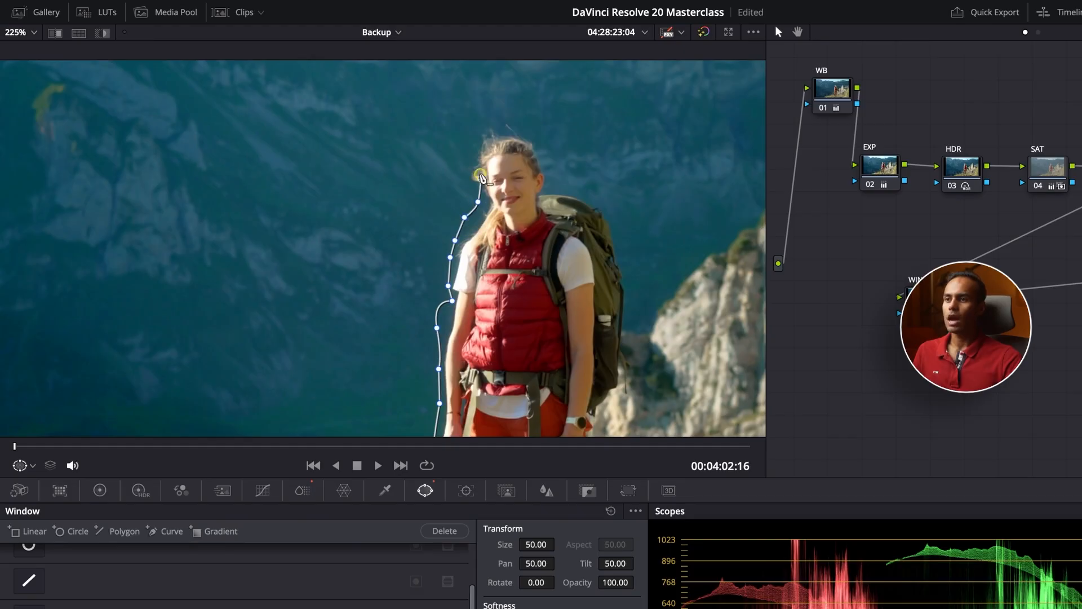
# Trace curve points over the hiker's head and down the edge of her backpack
pyautogui.click(547, 140)
pyautogui.click(550, 164)
pyautogui.click(557, 172)
pyautogui.click(593, 186)
pyautogui.click(618, 216)
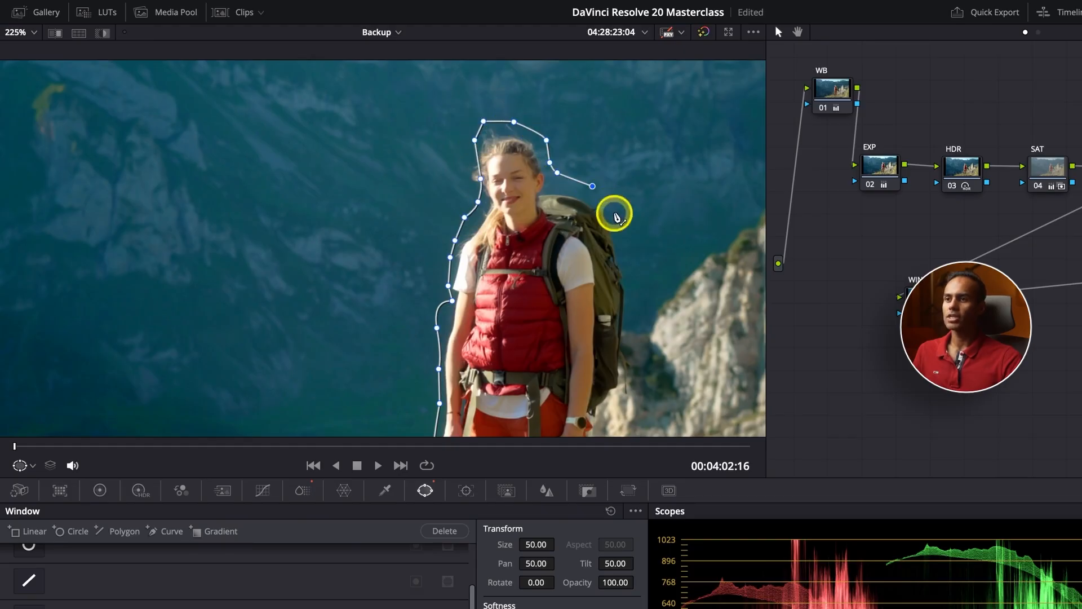
pyautogui.click(626, 248)
pyautogui.click(629, 290)
pyautogui.click(625, 319)
pyautogui.click(620, 355)
pyautogui.scroll(-2, 620, 355)
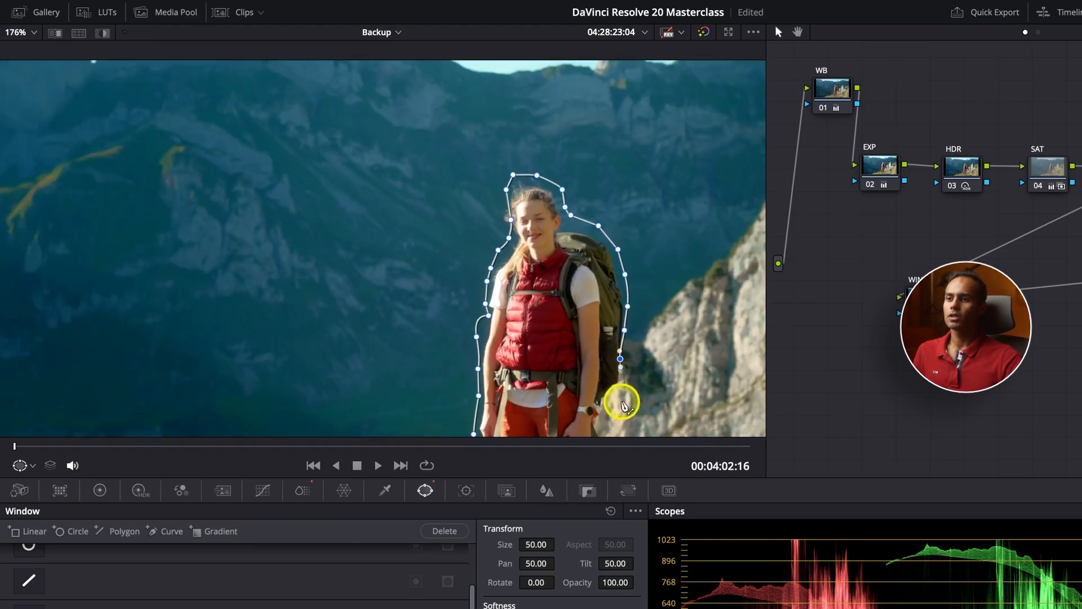
# Trace below the backpack, down the right leg and shoe, and close the curve window
pyautogui.click(607, 414)
pyautogui.scroll(-1, 607, 417)
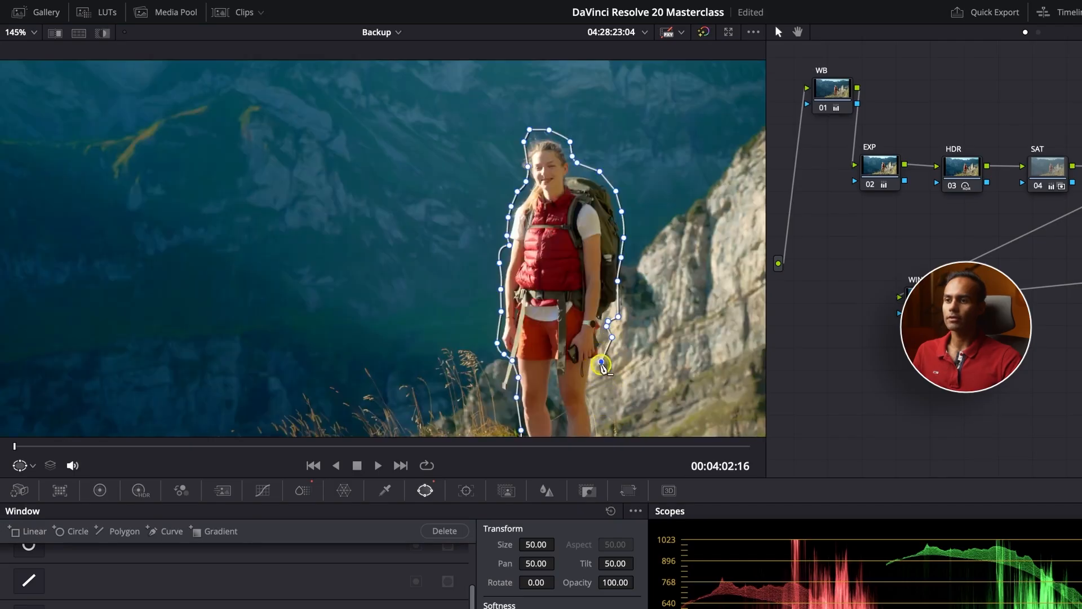
pyautogui.click(596, 393)
pyautogui.scroll(-3, 596, 394)
pyautogui.scroll(-3, 603, 413)
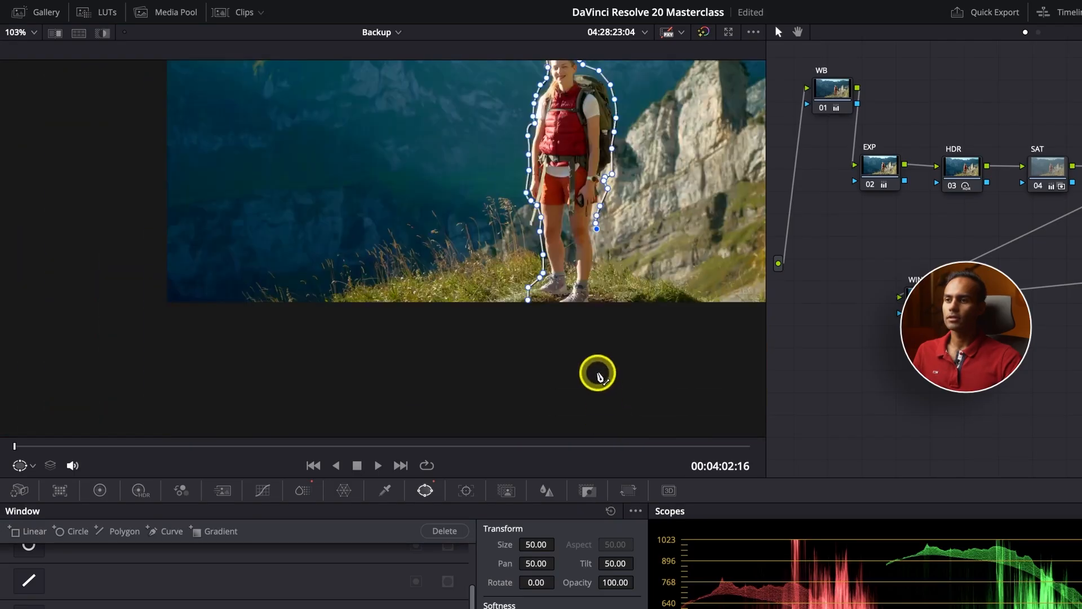
pyautogui.click(597, 249)
pyautogui.click(592, 270)
pyautogui.click(595, 292)
pyautogui.click(593, 301)
pyautogui.click(589, 305)
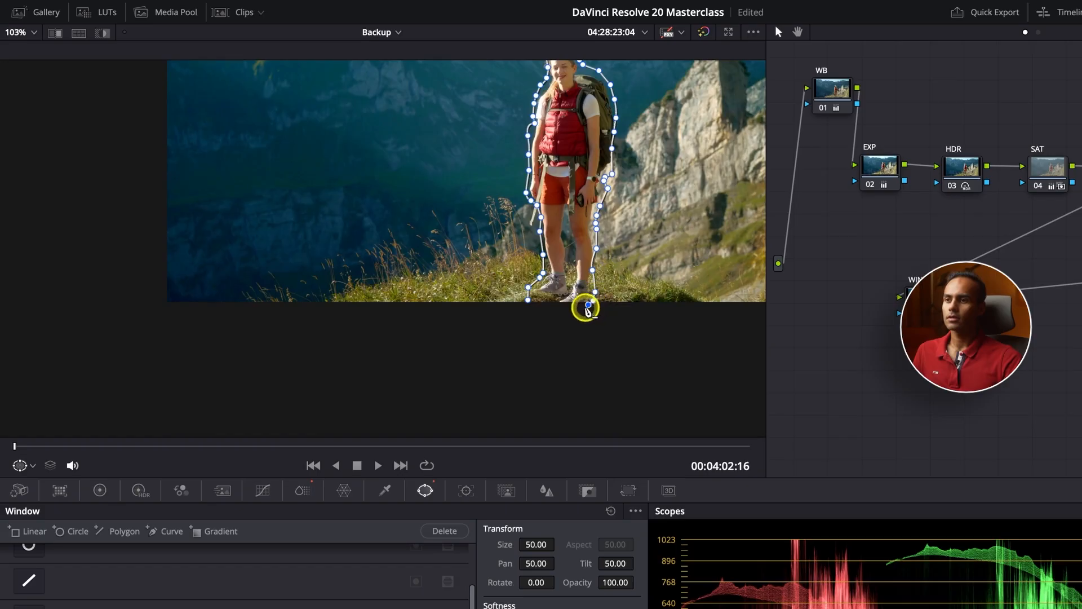
pyautogui.click(576, 310)
pyautogui.click(528, 299)
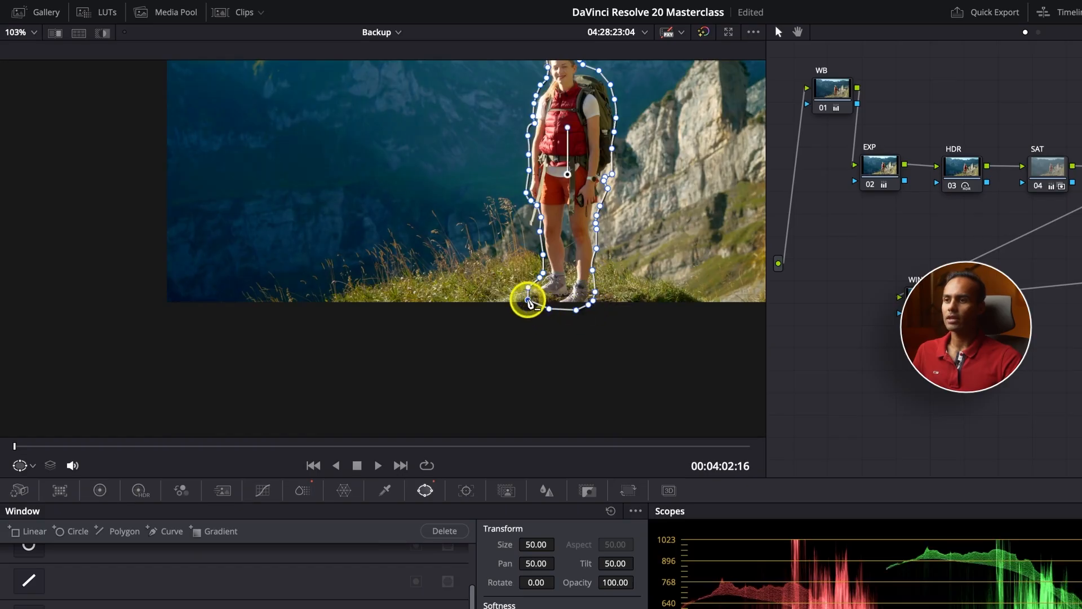
pyautogui.scroll(2, 601, 271)
# Fit the picture in the viewer and set the curve window's Inside softness to 5.72 and Outside to 3.00
pyautogui.hotkey('shift', 'z')
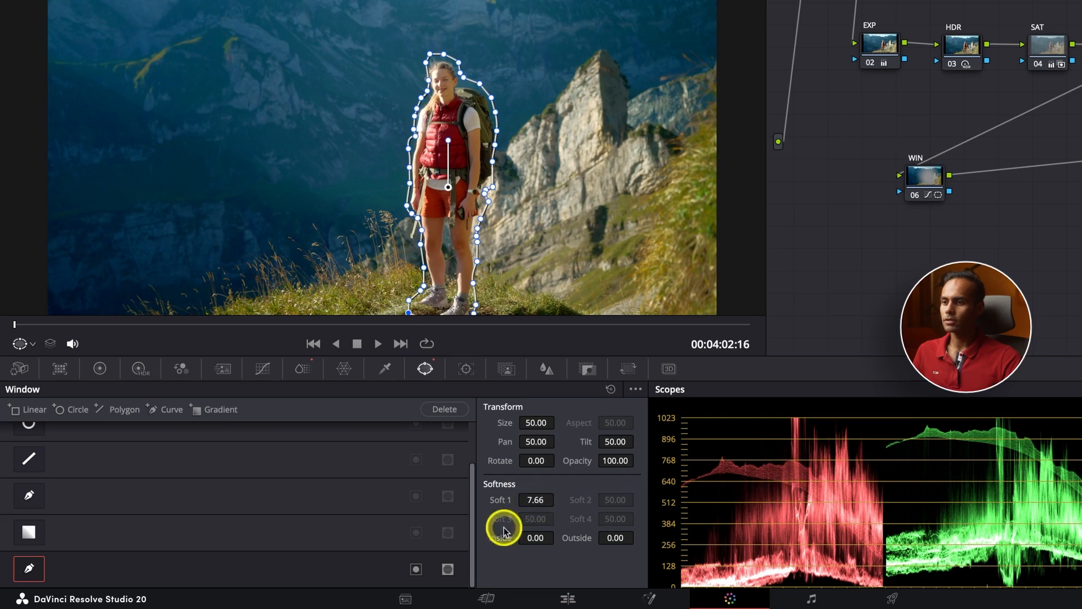
pyautogui.moveTo(536, 536); pyautogui.dragTo(718, 536)
pyautogui.moveTo(612, 539); pyautogui.dragTo(712, 539)
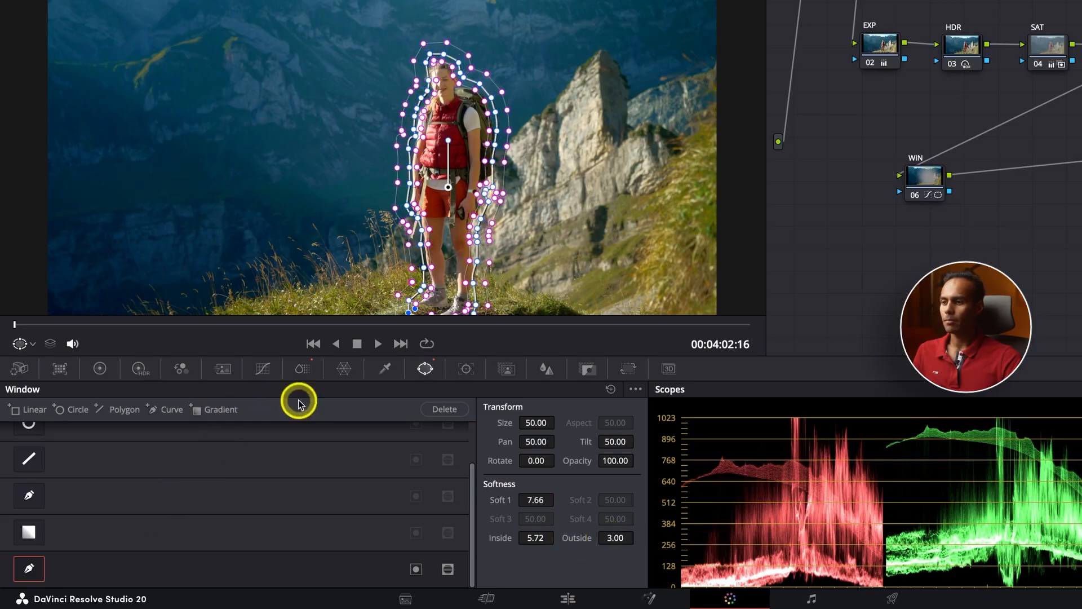
pyautogui.click(303, 369)
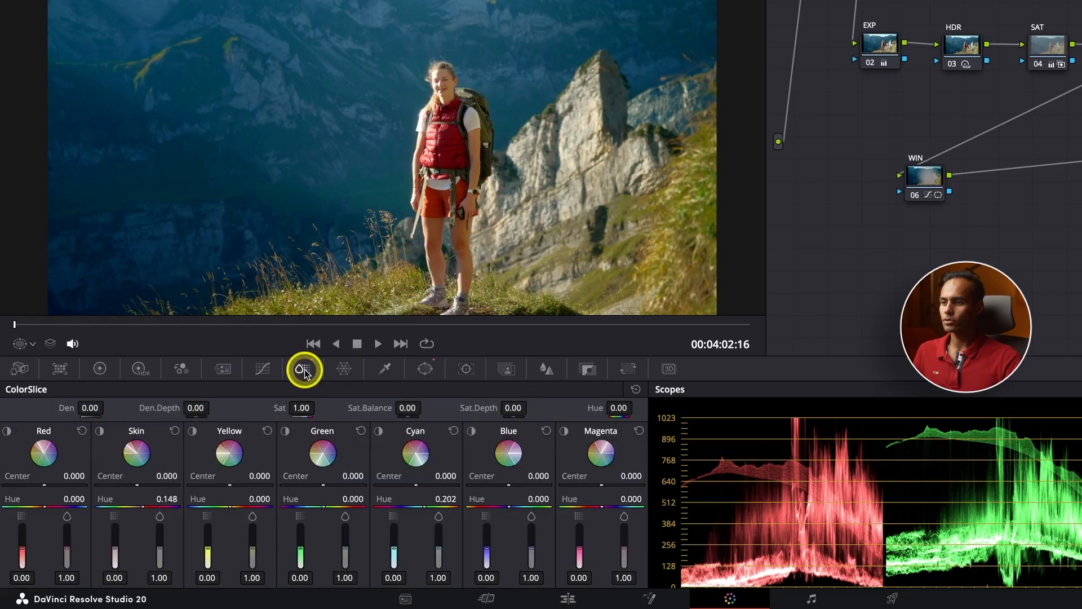
pyautogui.click(100, 431)
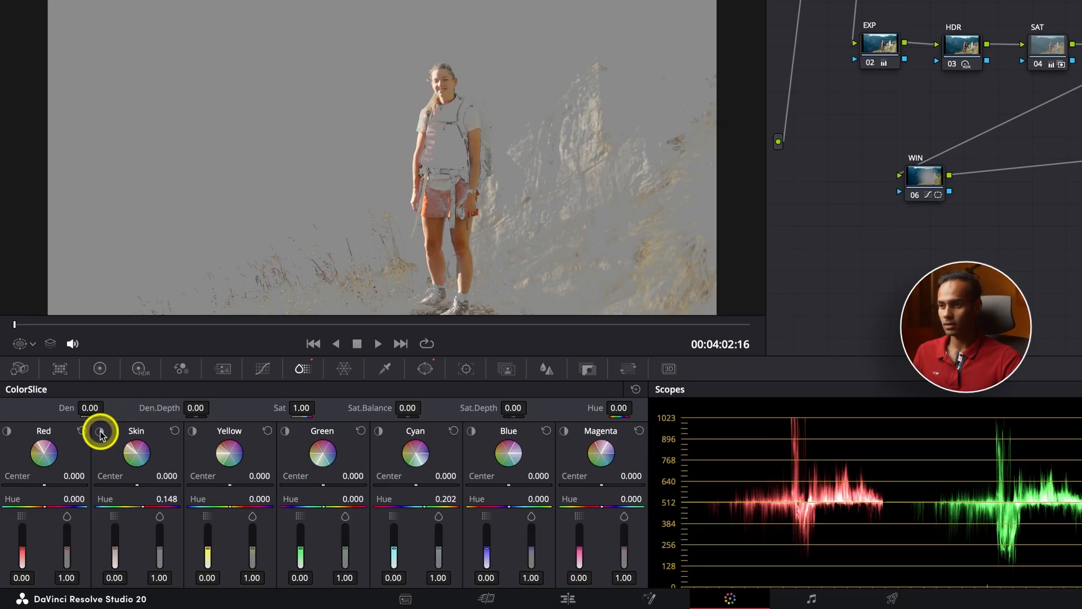
pyautogui.click(100, 432)
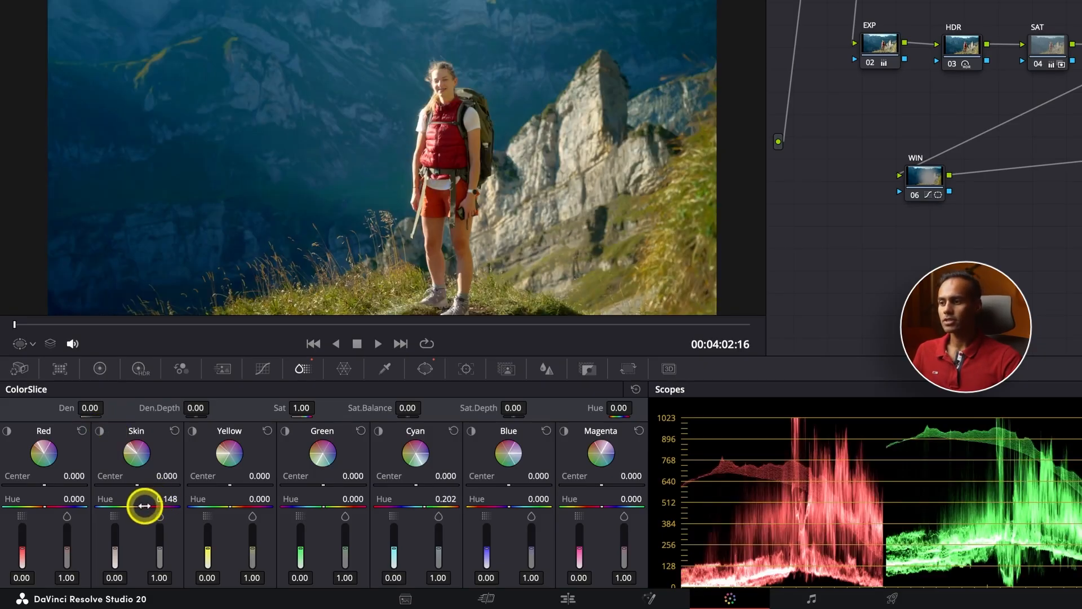
pyautogui.moveTo(141, 506); pyautogui.dragTo(548, 515)
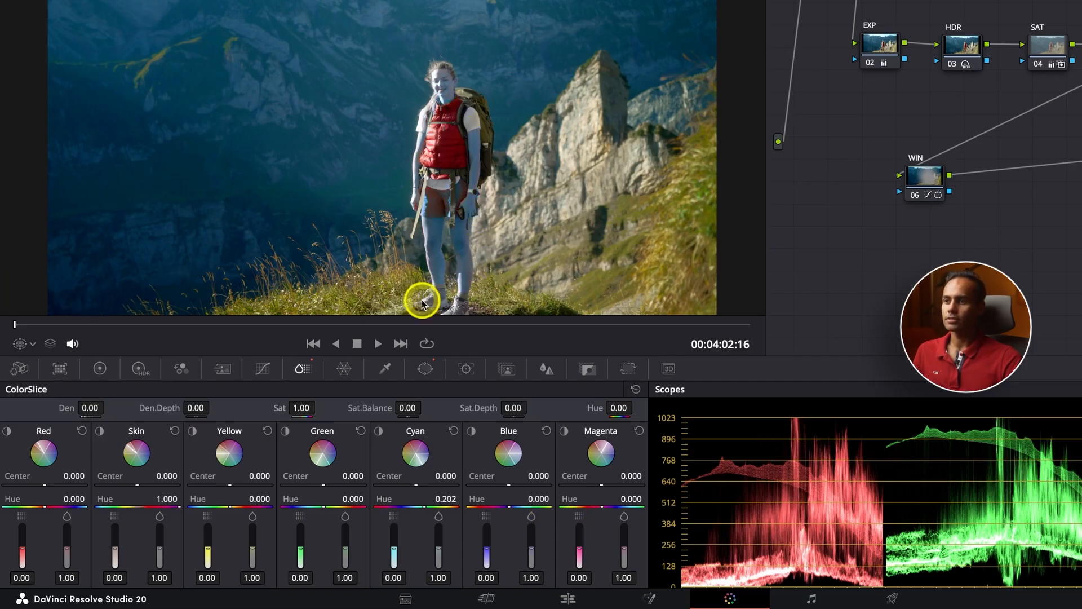
pyautogui.moveTo(177, 508); pyautogui.dragTo(224, 306)
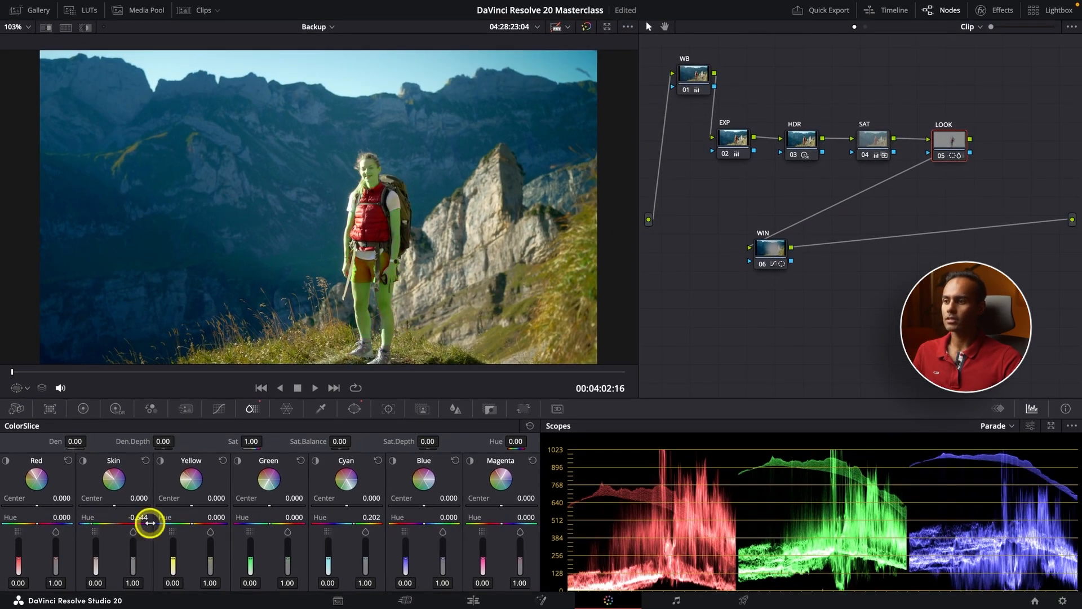
pyautogui.moveTo(135, 530); pyautogui.dragTo(149, 469)
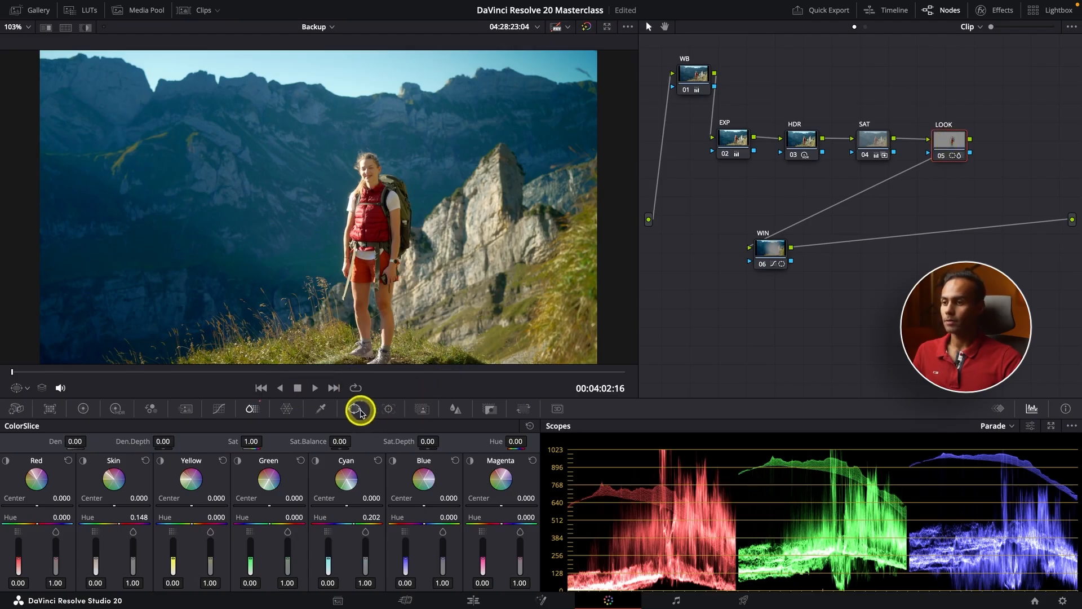
pyautogui.click(355, 409)
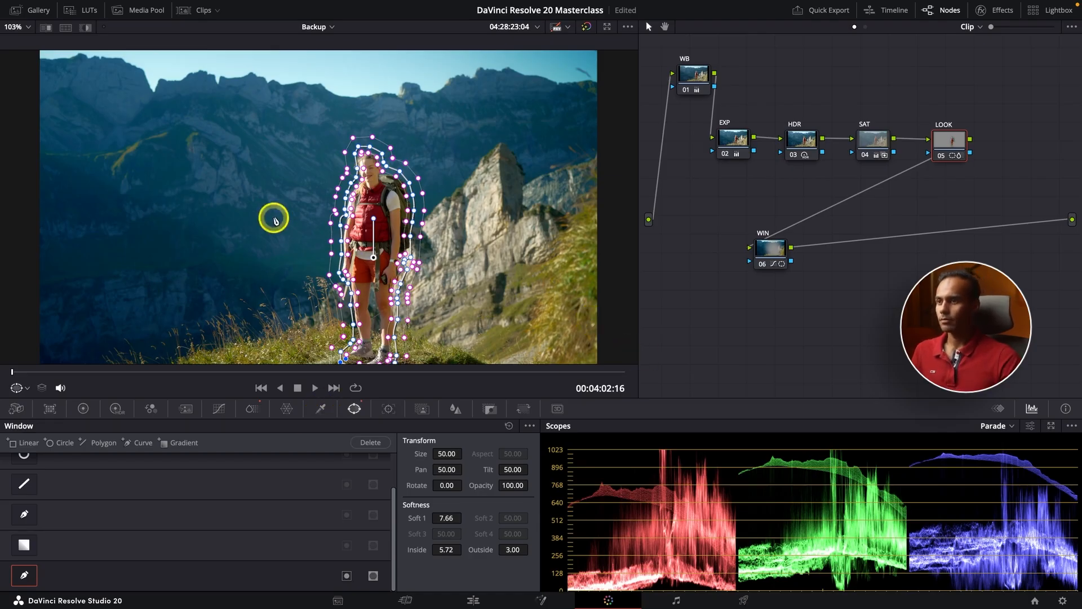
pyautogui.click(261, 387)
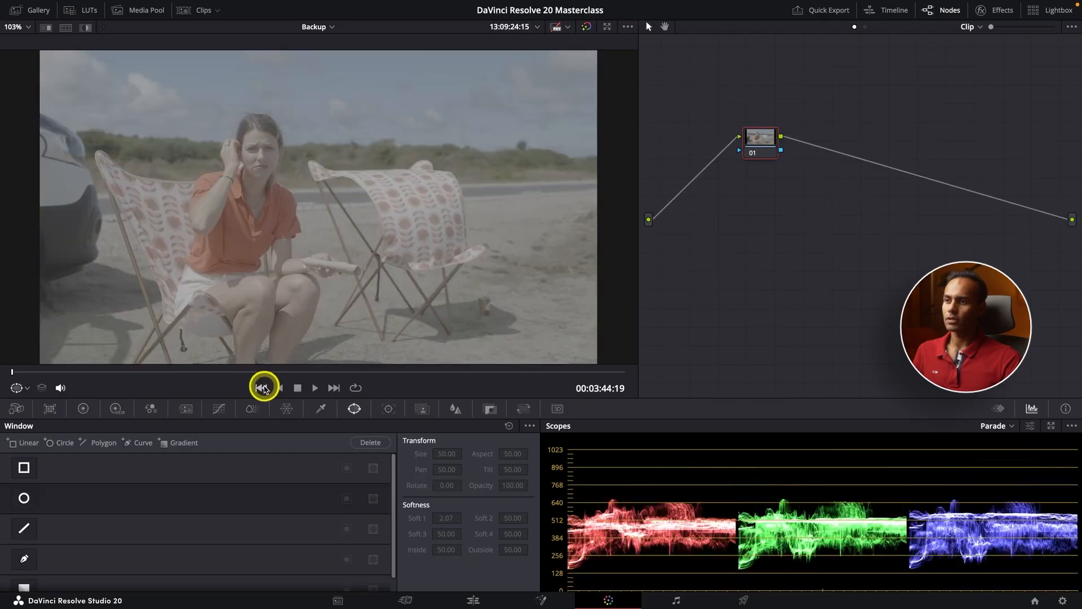
pyautogui.click(330, 388)
pyautogui.click(329, 387)
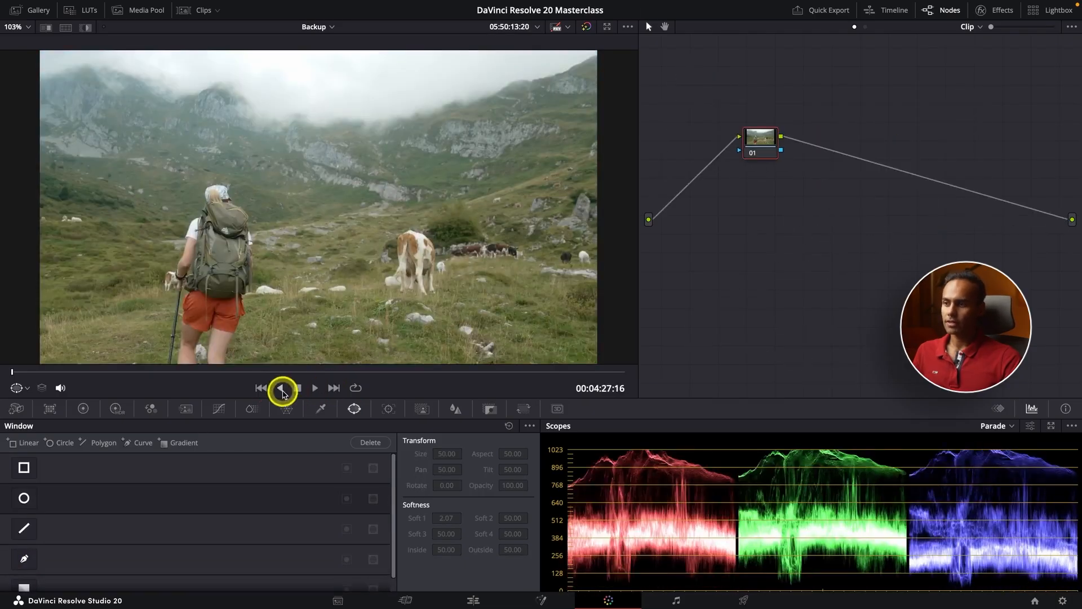
pyautogui.click(261, 388)
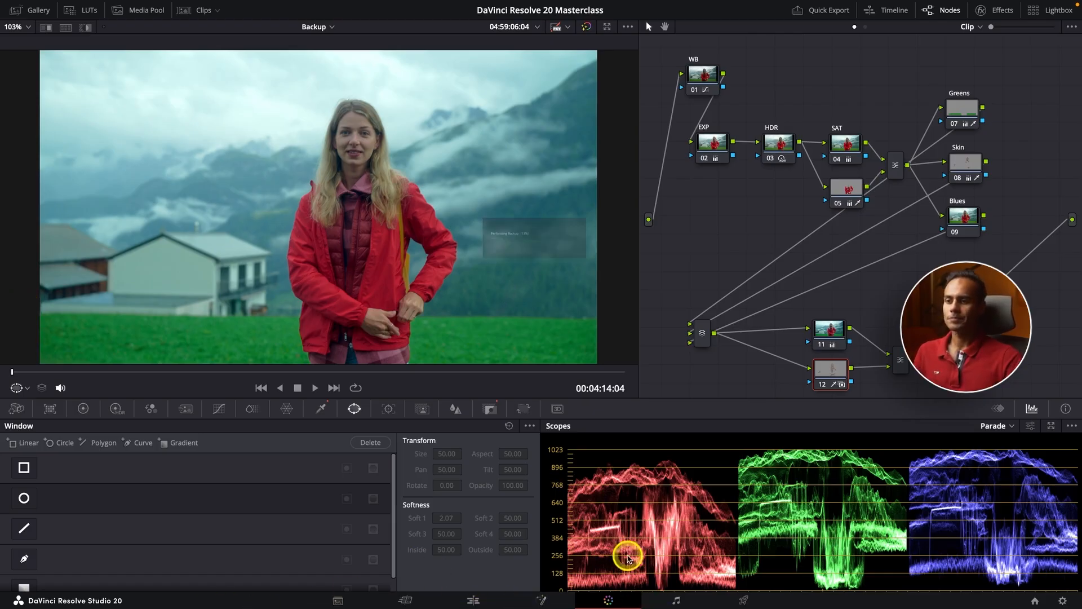
pyautogui.click(261, 388)
pyautogui.click(261, 388)
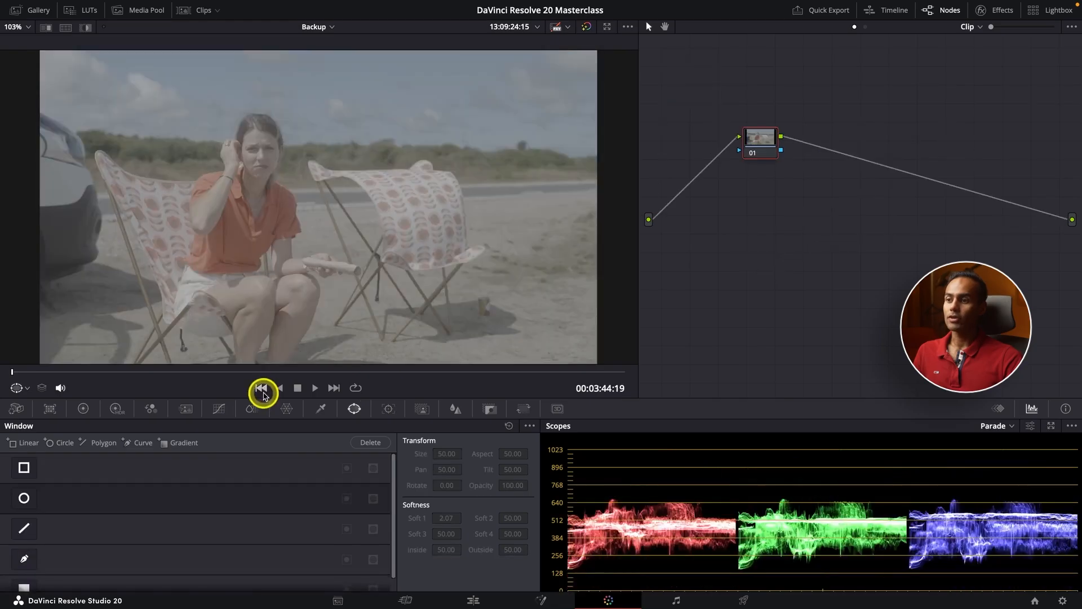
pyautogui.click(335, 388)
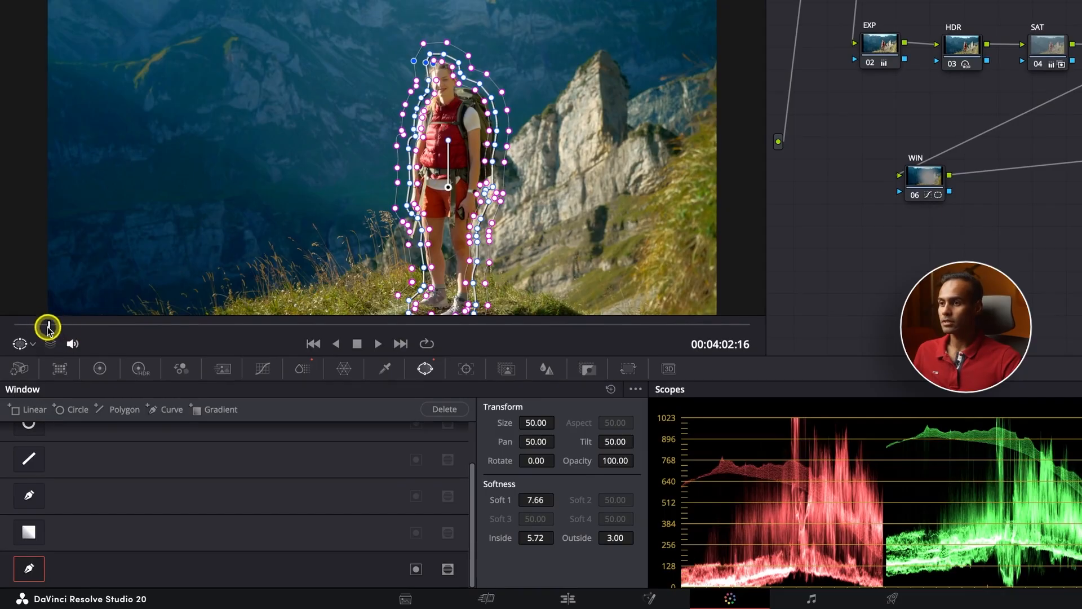
# Scrub the hiker clip forward to 04:04:23, where she drifts out of the static curve window
pyautogui.moveTo(46, 327); pyautogui.dragTo(68, 324)
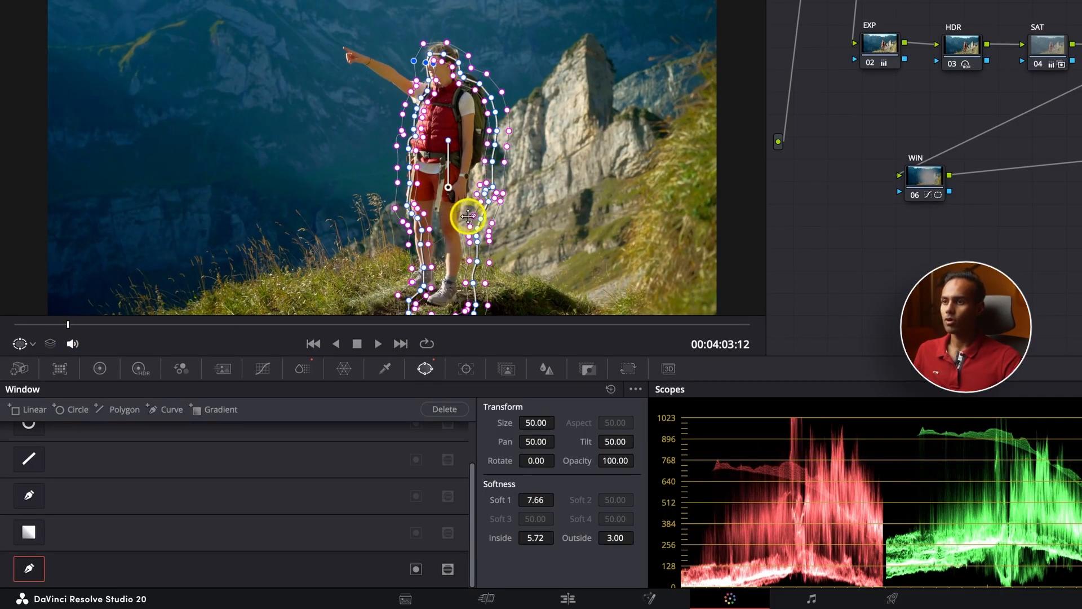
pyautogui.moveTo(123, 325); pyautogui.dragTo(161, 334)
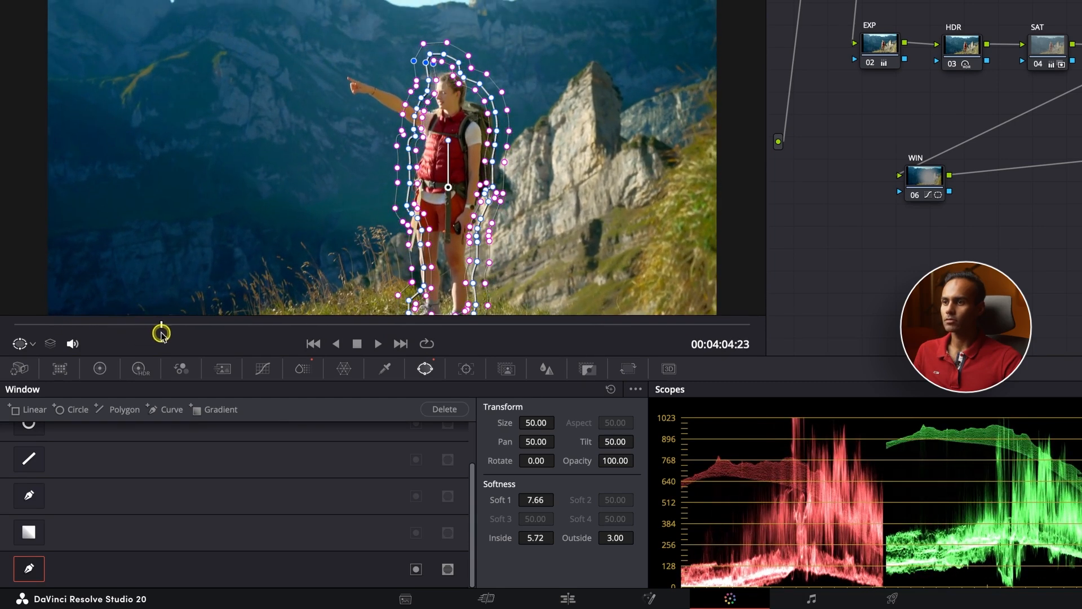
pyautogui.scroll(-3, 449, 242)
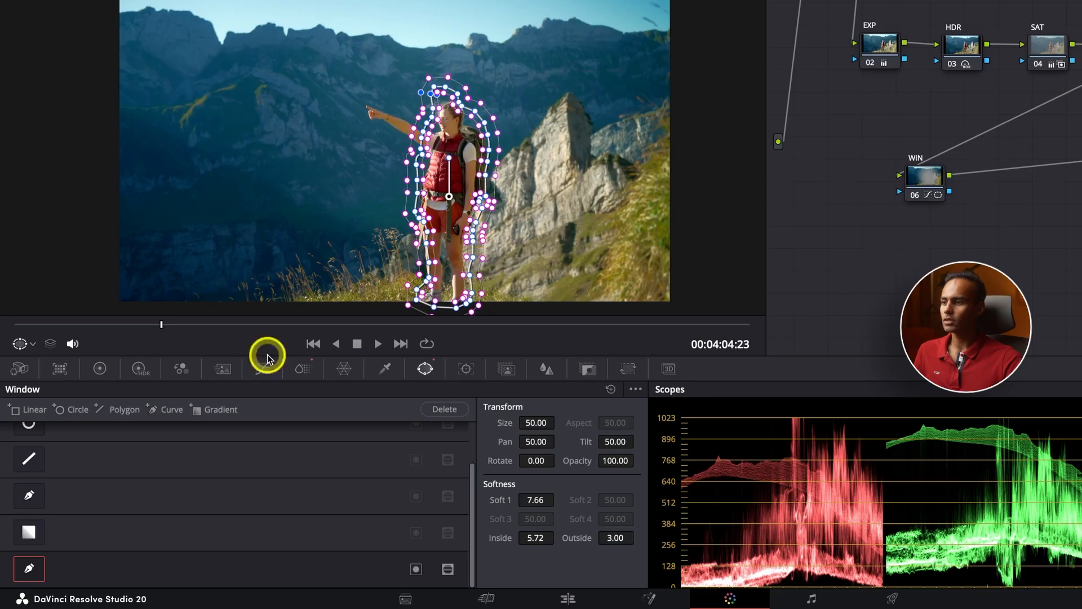
# Track the curve window across the hiker clip and scrub forward to confirm it follows her
pyautogui.click(467, 372)
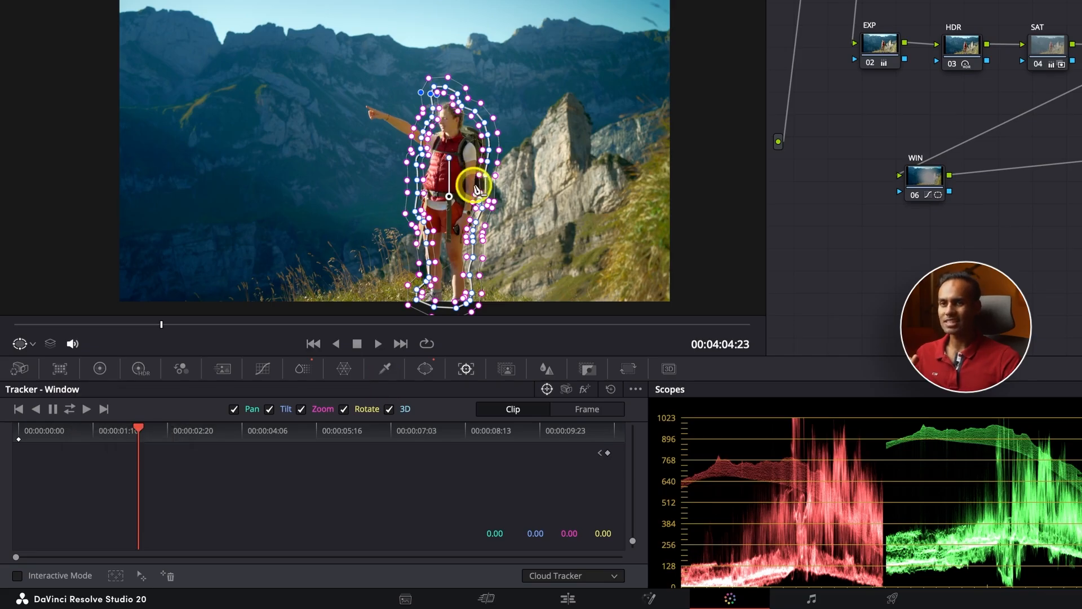
pyautogui.click(69, 408)
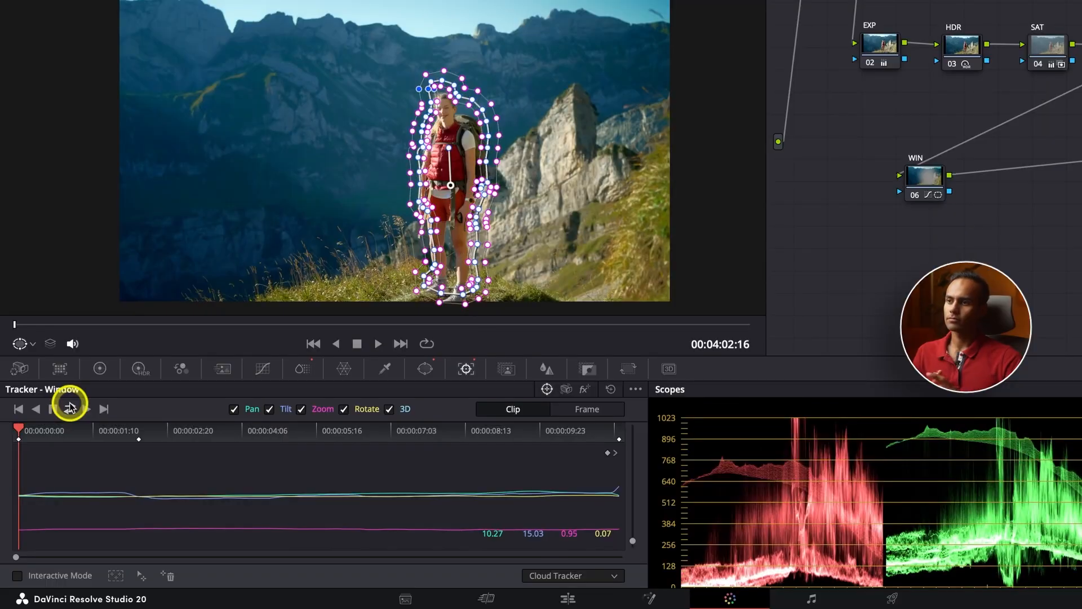
pyautogui.moveTo(16, 325); pyautogui.dragTo(312, 330)
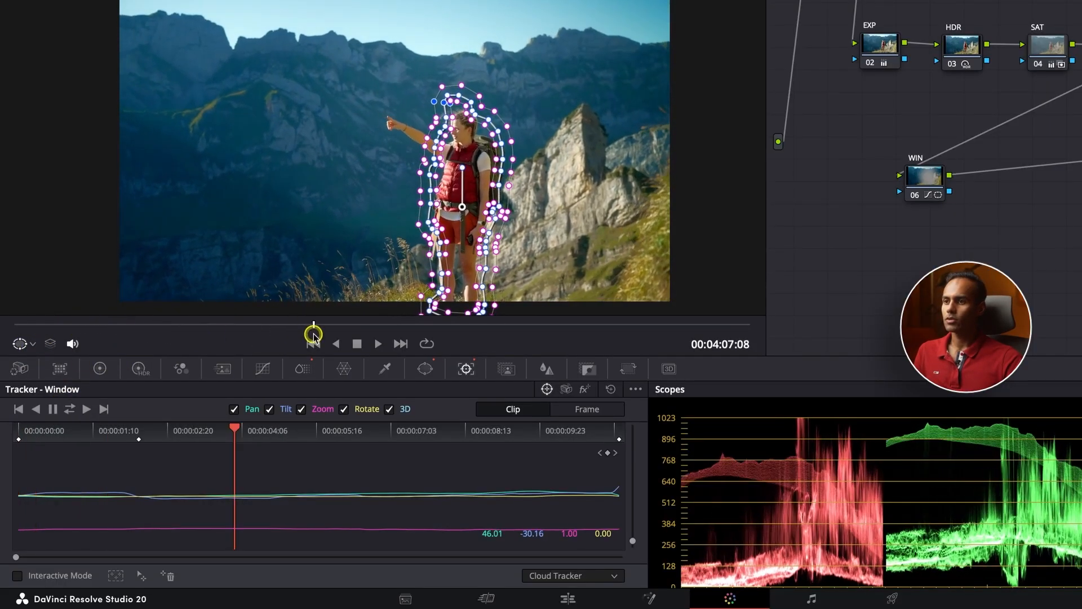
pyautogui.moveTo(380, 326); pyautogui.dragTo(609, 324)
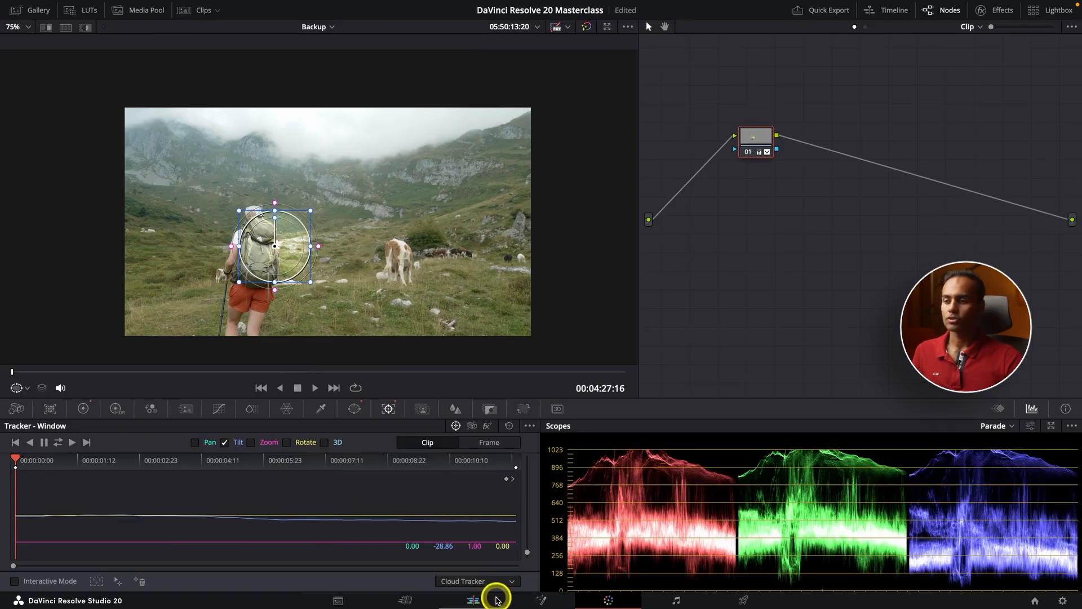
# Locate clip C2406 on the Edit page timeline, scrub to a frame, and bring it into the Color page
pyautogui.click(486, 599)
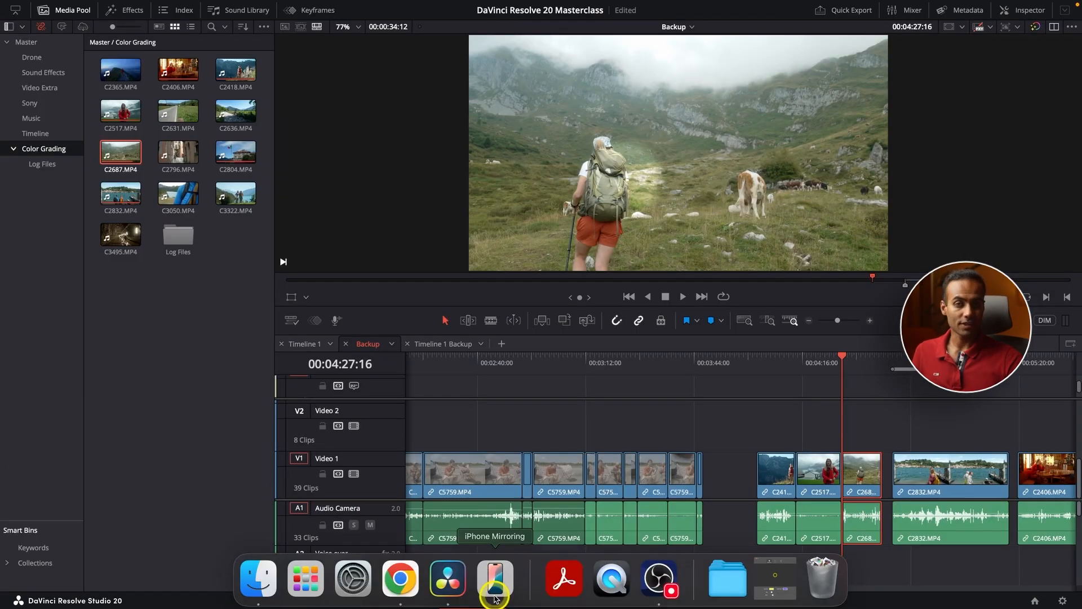
pyautogui.press('super+minus')
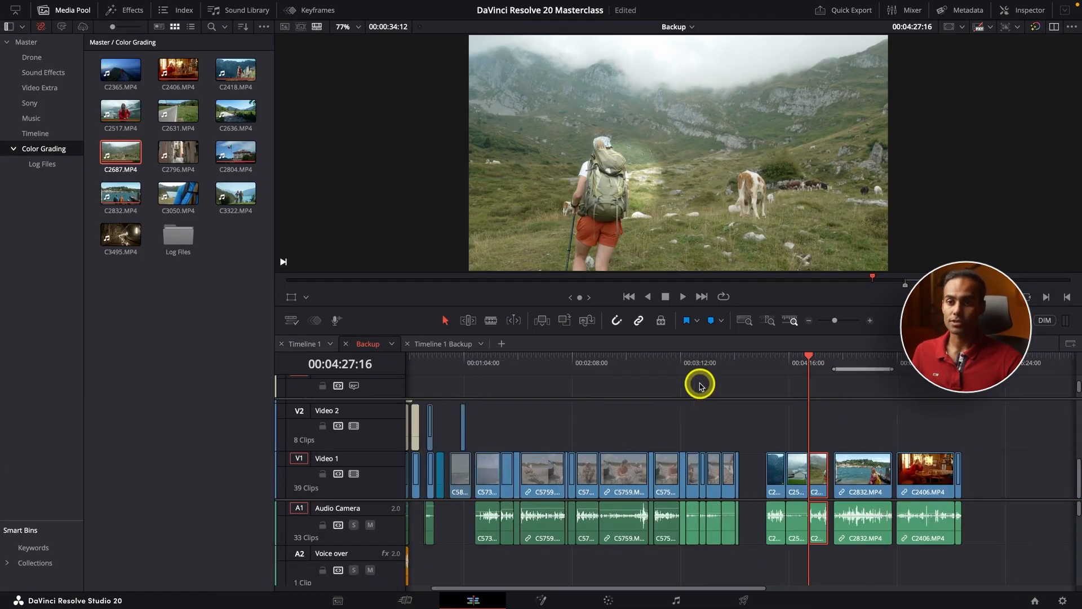
pyautogui.press('super+minus')
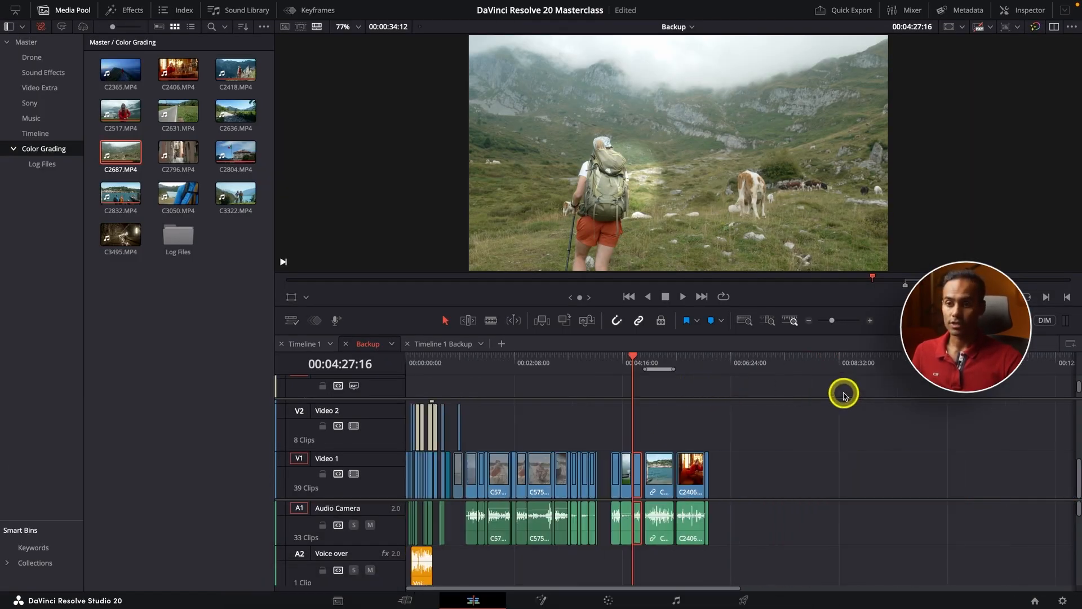
pyautogui.click(686, 363)
pyautogui.press('super+plus')
pyautogui.press('super+plus')
pyautogui.press('super+plus')
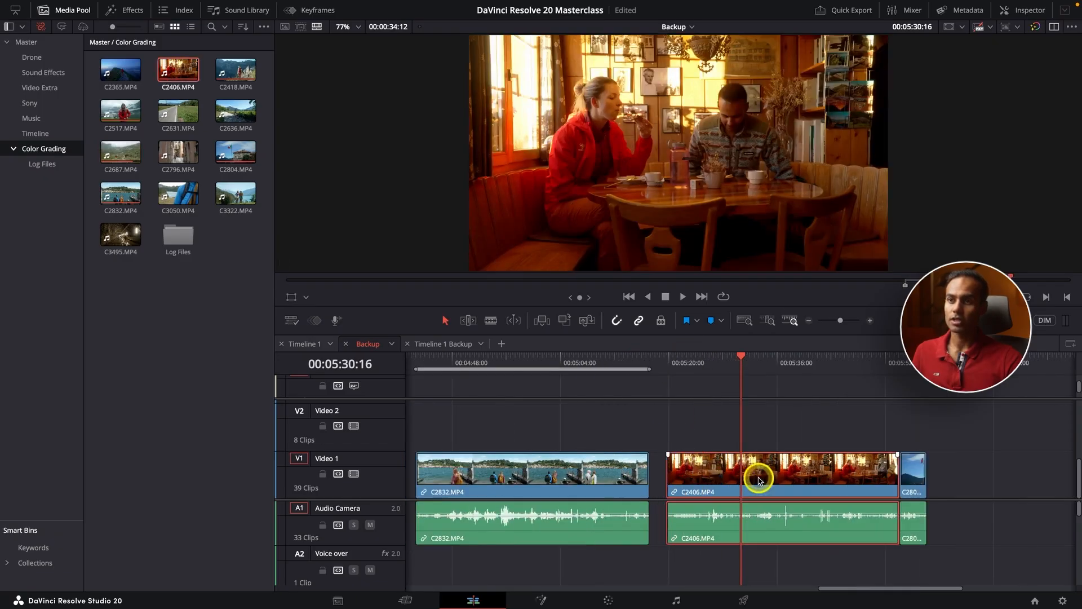
pyautogui.moveTo(687, 364); pyautogui.dragTo(765, 361)
pyautogui.click(614, 601)
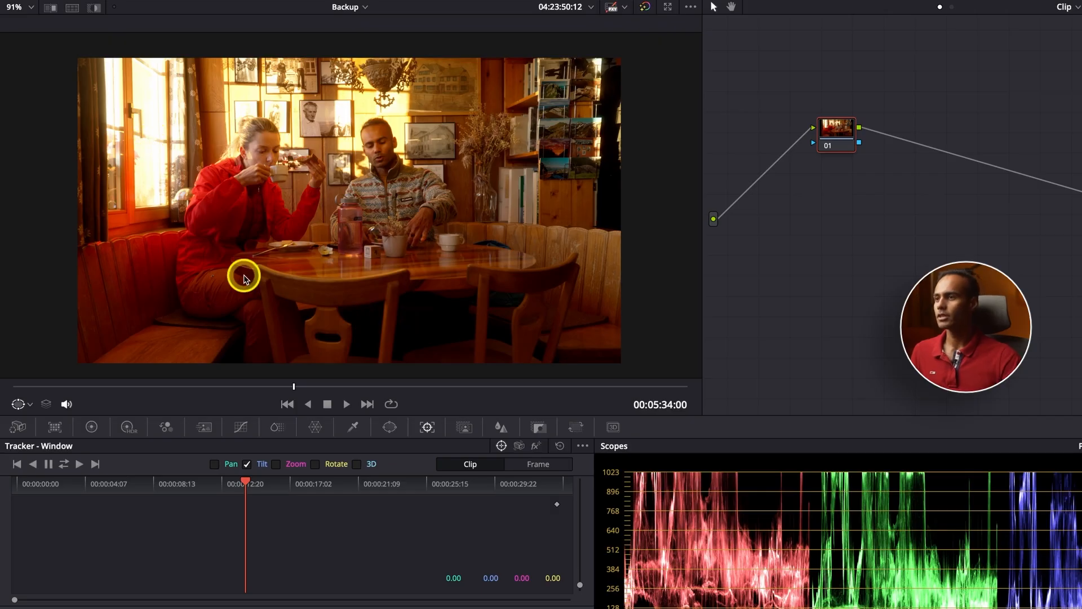
# Add a Gradient window to node 01 and turn on Highlight to preview its mask
pyautogui.click(391, 430)
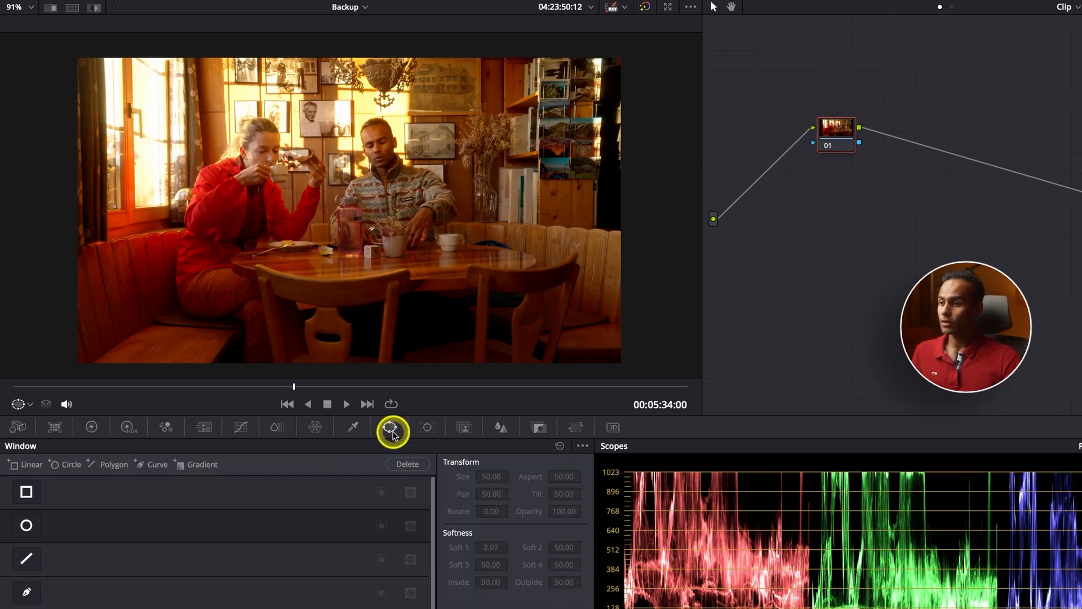
pyautogui.click(202, 466)
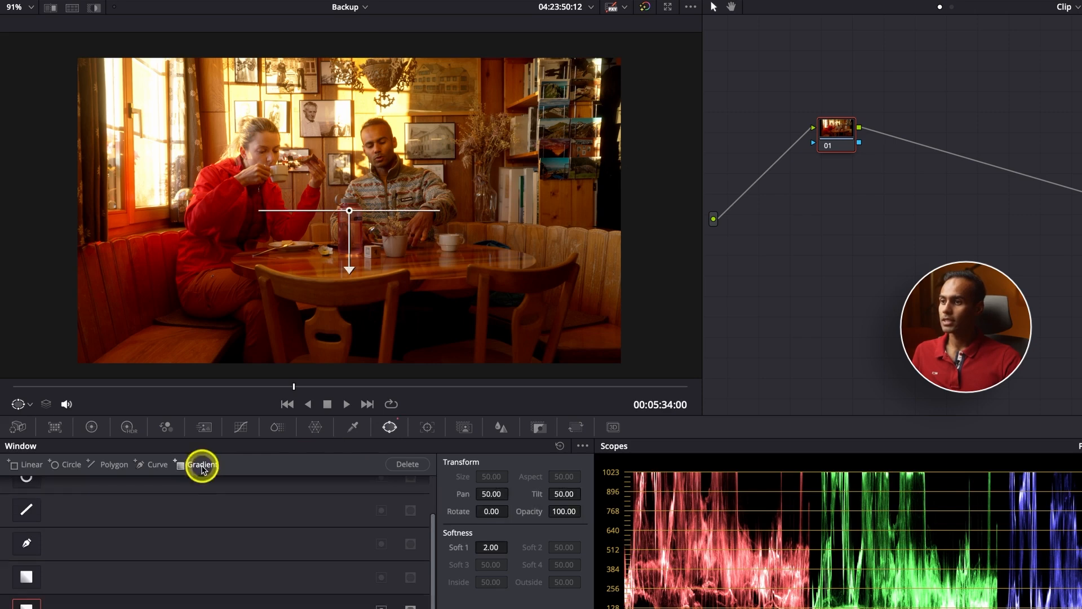
pyautogui.click(95, 9)
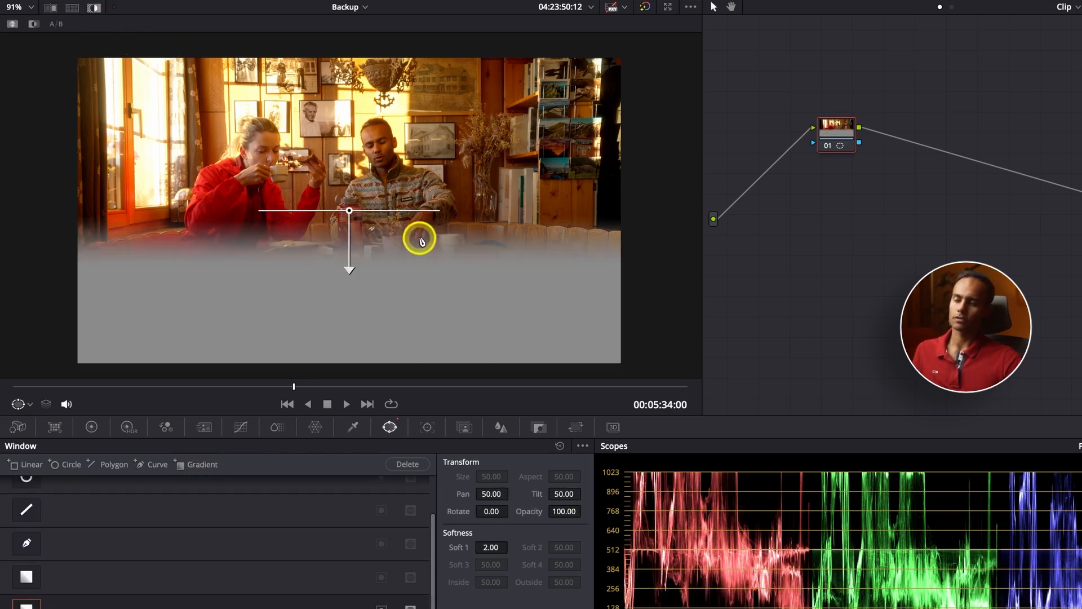
# Move, rotate and soften the gradient over the top-left window (Rotate -31.27, Soft 1 5.93), then disable Highlight
pyautogui.moveTo(349, 211); pyautogui.dragTo(182, 151)
pyautogui.moveTo(184, 208); pyautogui.dragTo(184, 153)
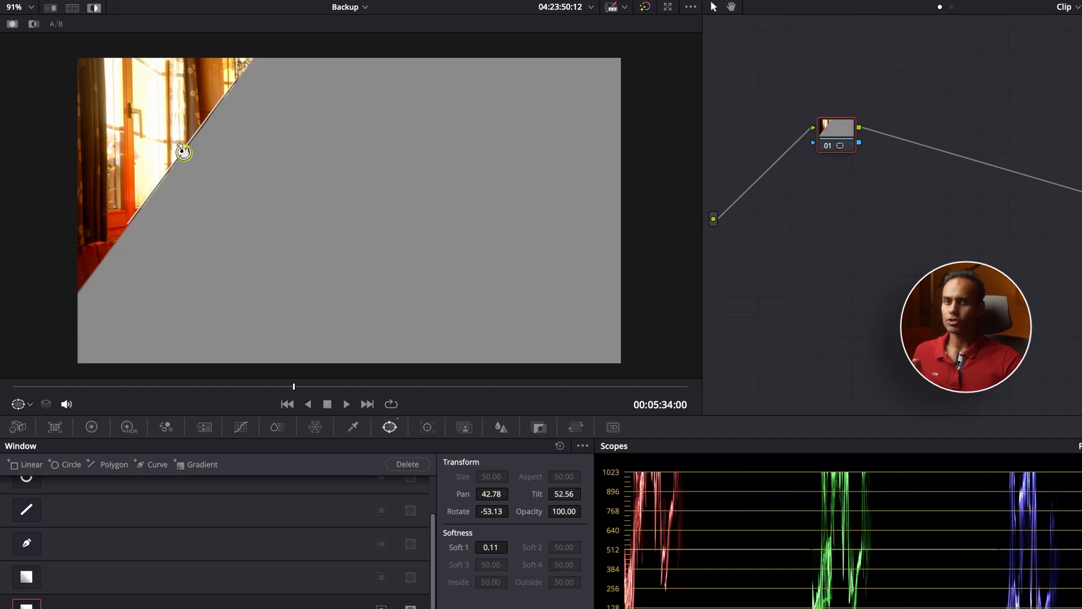
pyautogui.moveTo(181, 152); pyautogui.dragTo(368, 276)
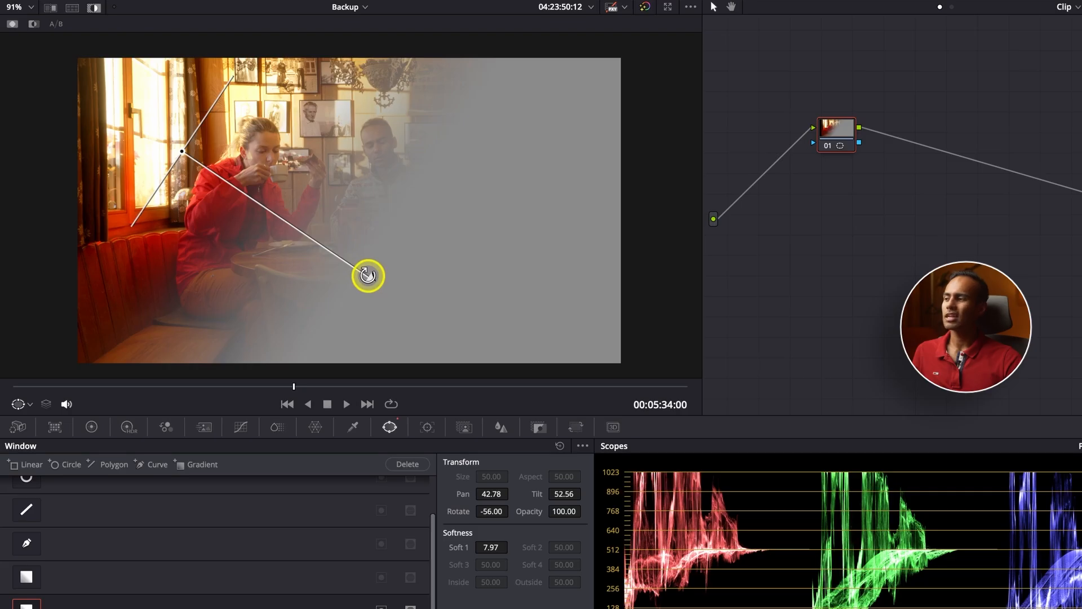
pyautogui.scroll(-5, 368, 276)
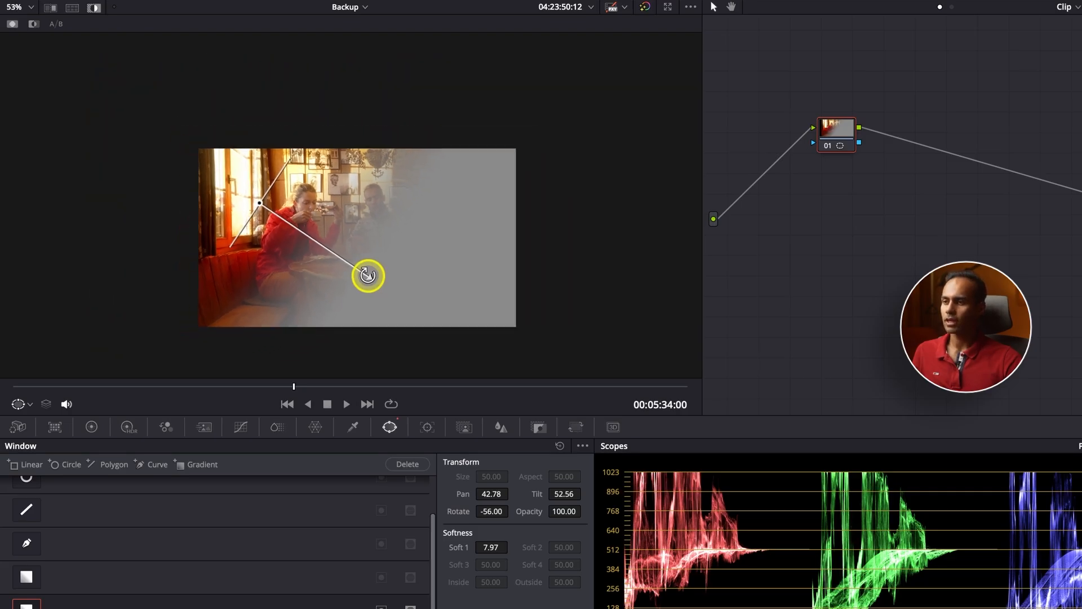
pyautogui.moveTo(259, 206); pyautogui.dragTo(200, 153)
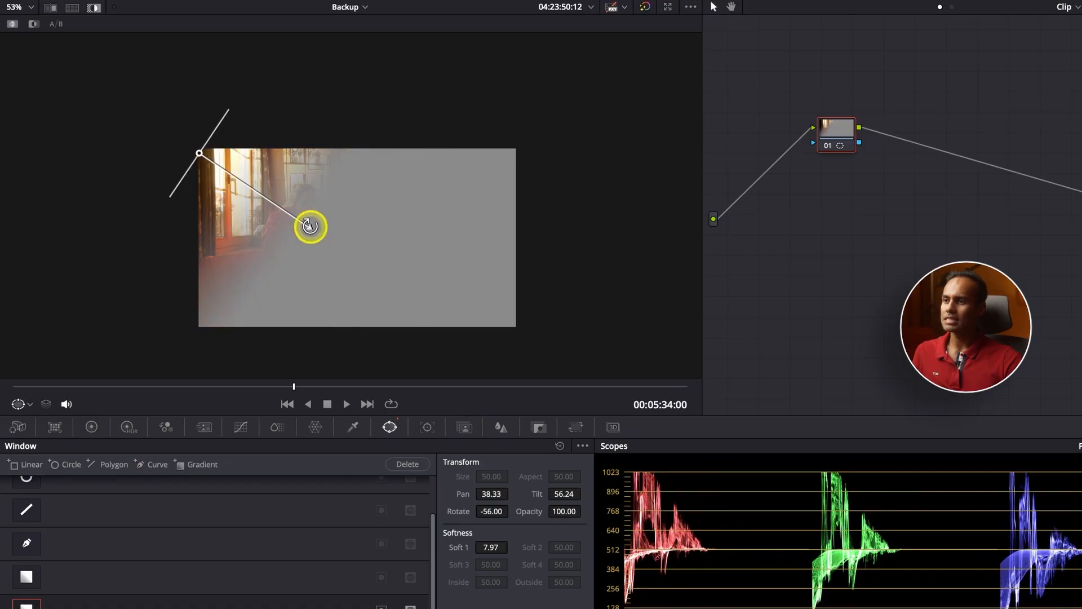
pyautogui.moveTo(310, 228); pyautogui.dragTo(249, 236)
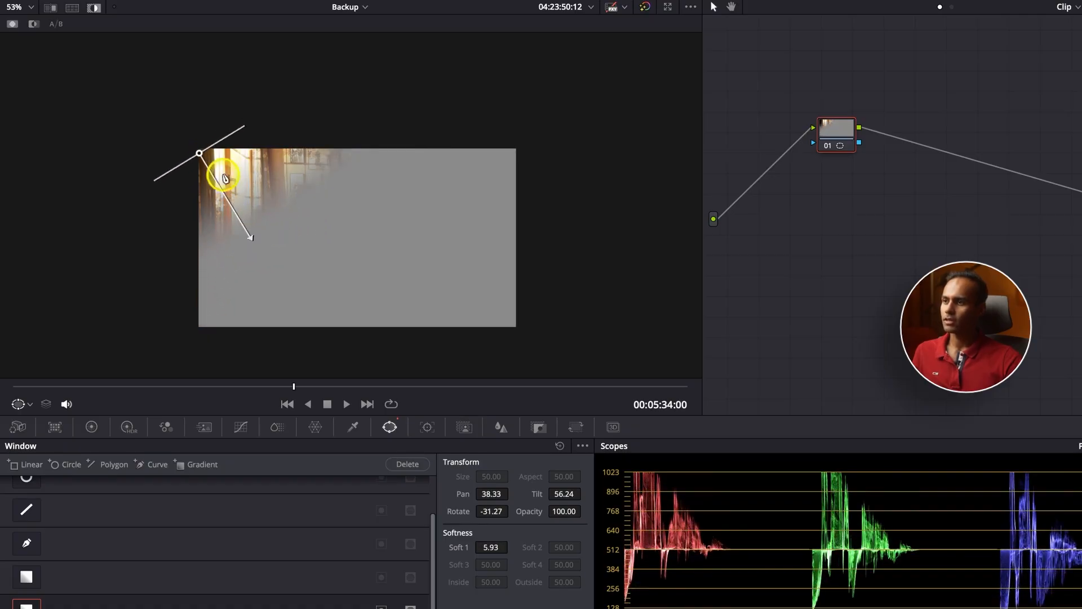
pyautogui.scroll(3, 261, 191)
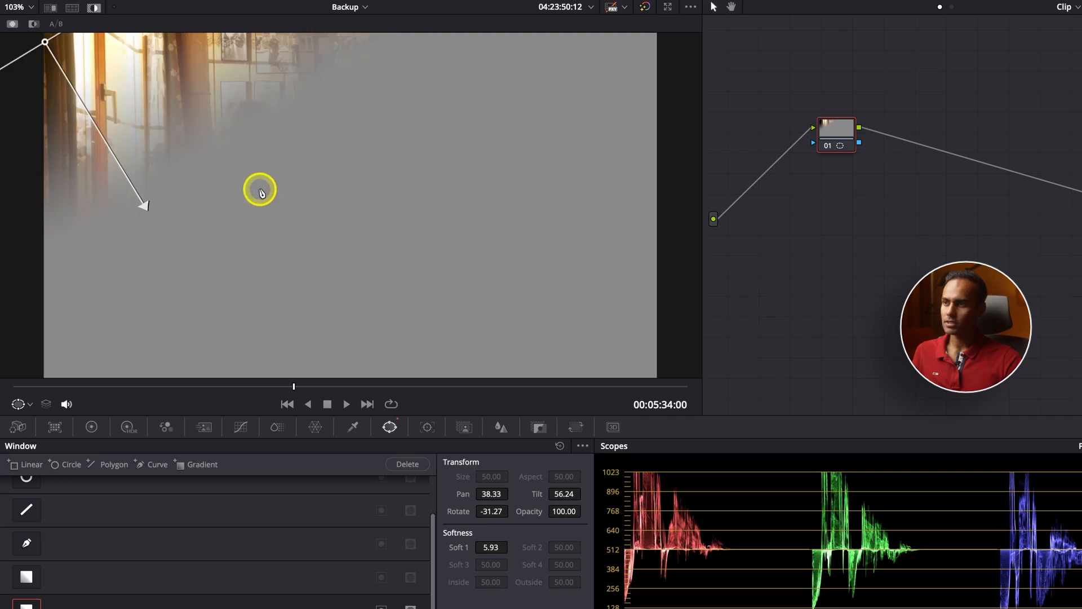
pyautogui.click(86, 28)
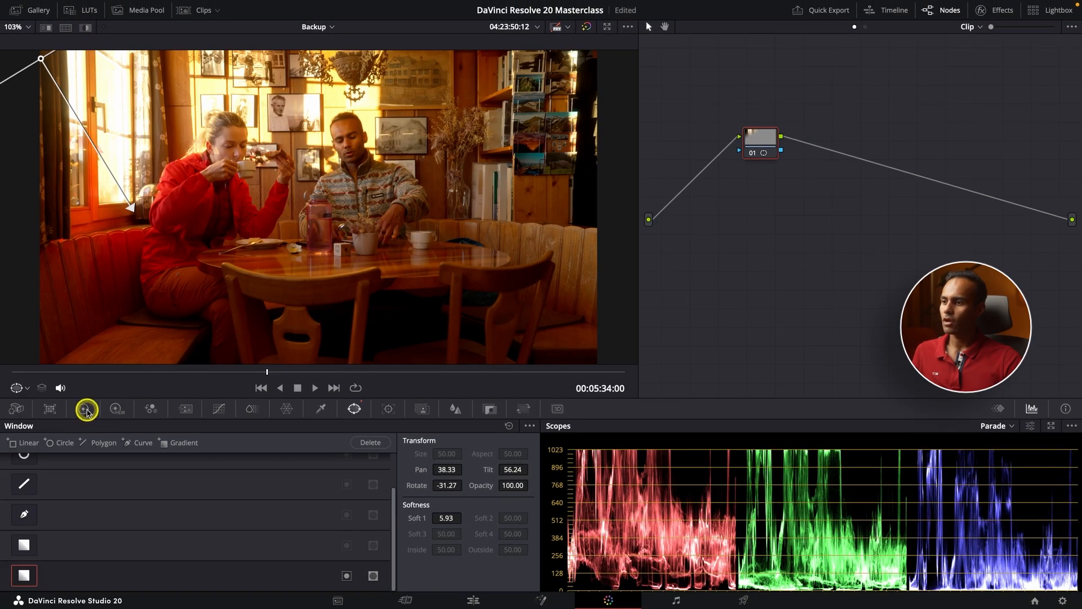
# Pull down the luma curve's midtones and top end in Custom Curves, then toggle node 01 to compare
pyautogui.click(86, 409)
pyautogui.click(219, 409)
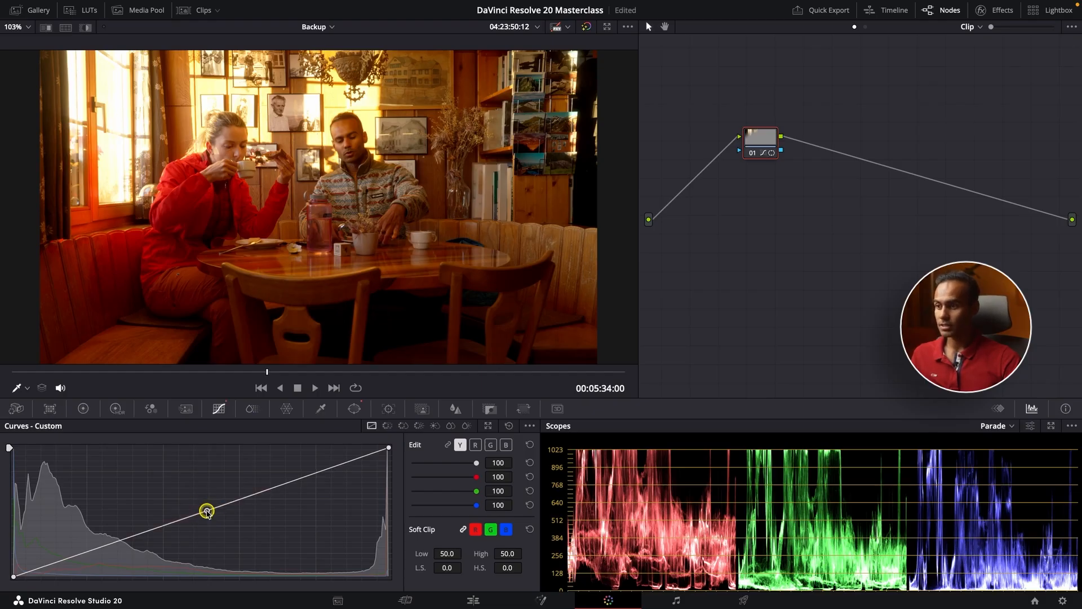
pyautogui.moveTo(207, 511); pyautogui.dragTo(222, 540)
pyautogui.moveTo(389, 450); pyautogui.dragTo(398, 476)
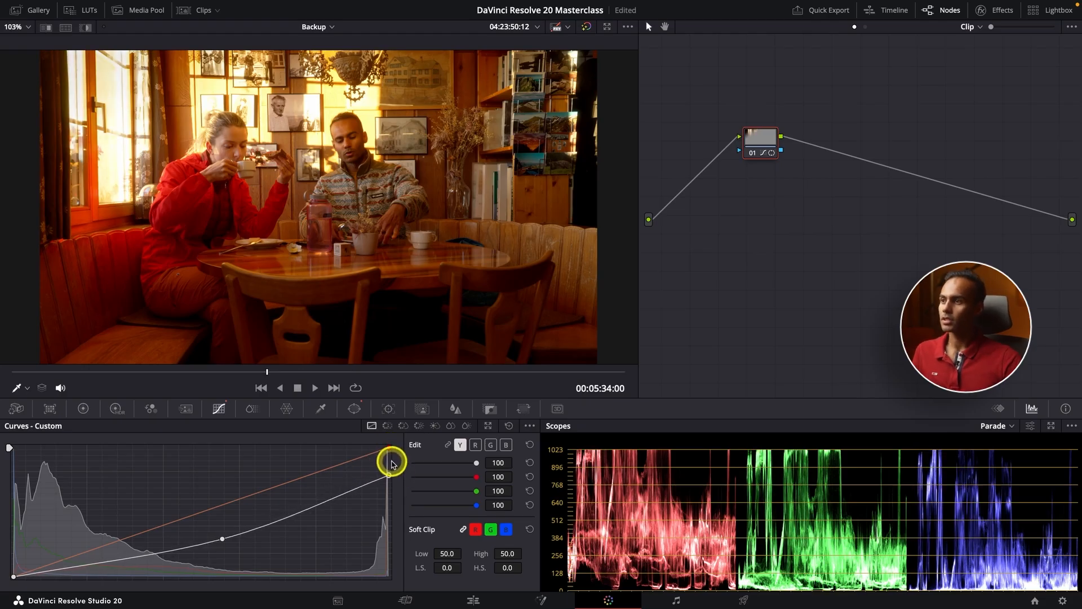
pyautogui.press('super+d')
pyautogui.press('super+d')
pyautogui.press('super+d')
pyautogui.press('super+d')
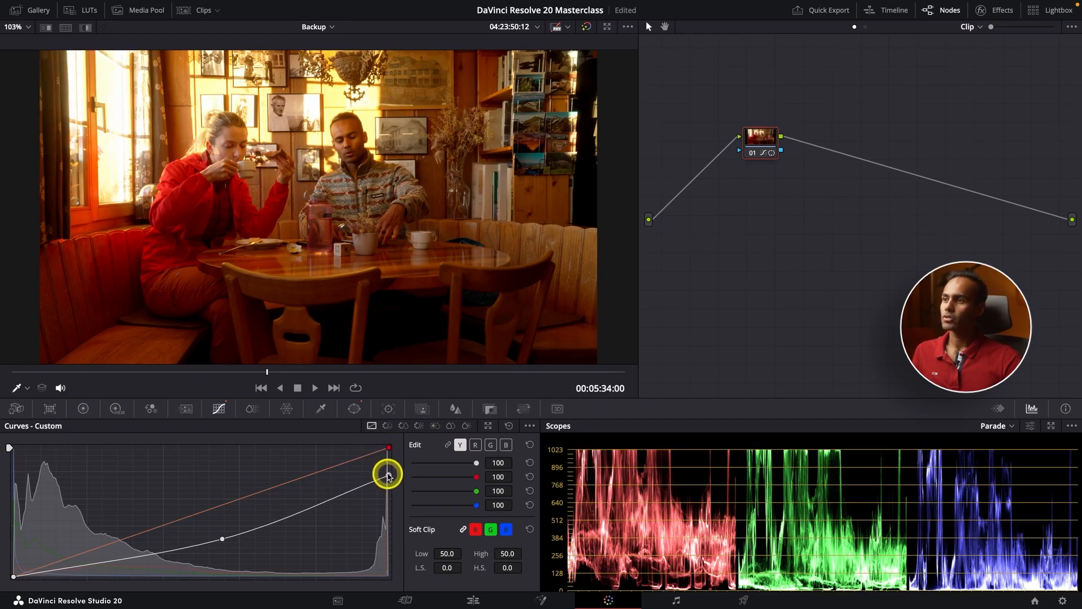
pyautogui.press('super+d')
pyautogui.press('super+d')
pyautogui.press('super+d')
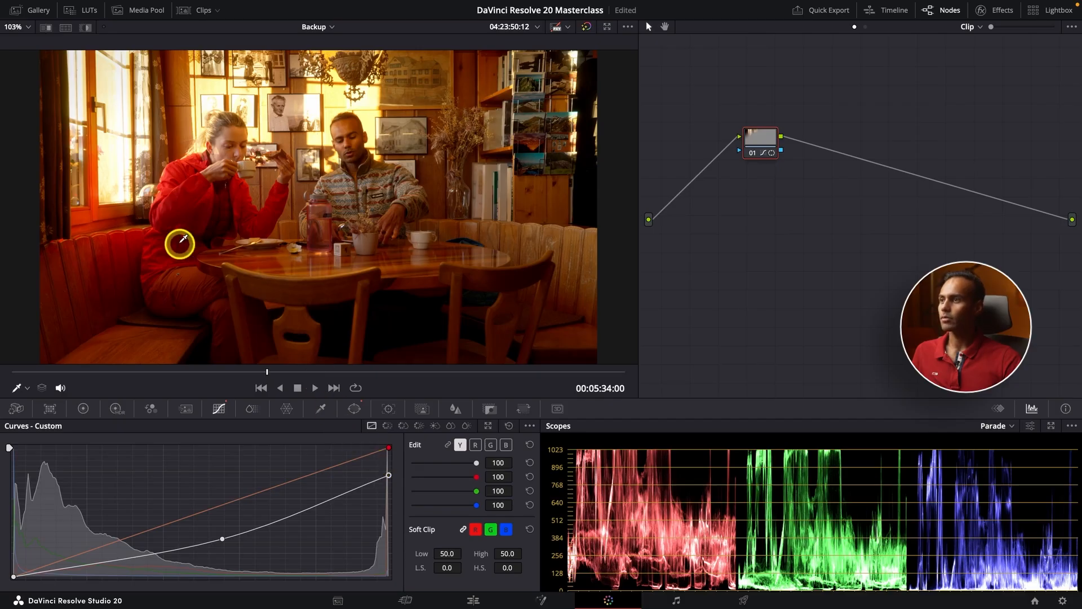
# Nudge the gradient centre down-right to Pan 38.84, Tilt 55.57, checking it with Highlight
pyautogui.click(355, 409)
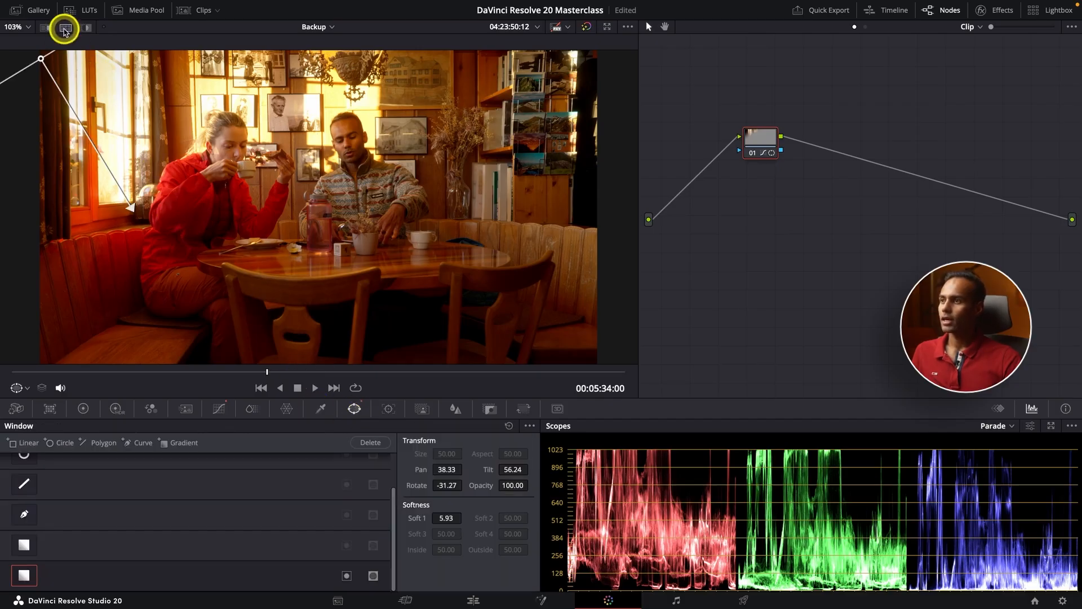
pyautogui.click(88, 27)
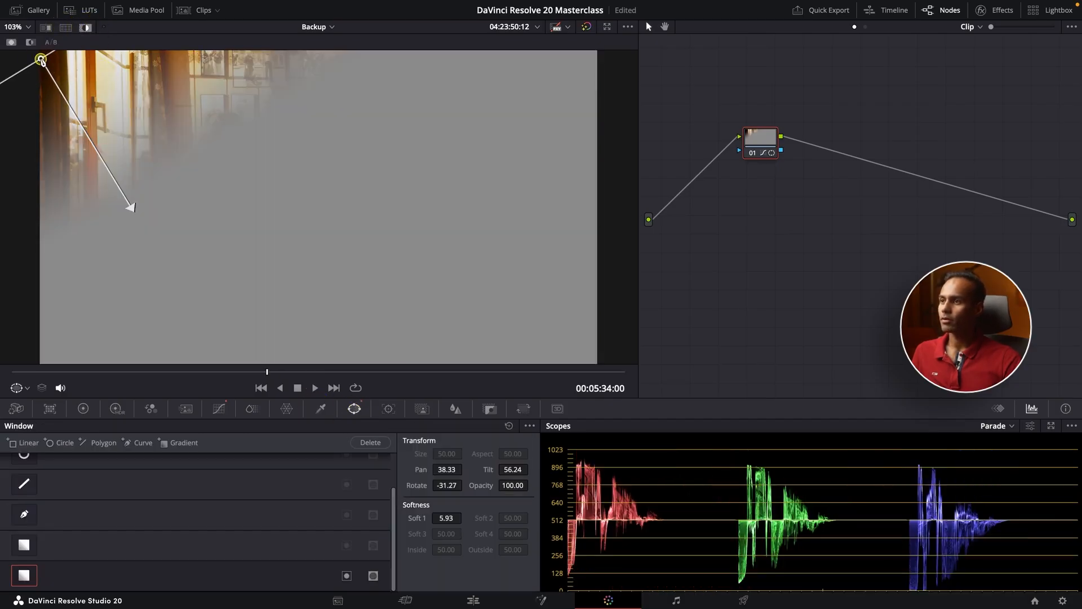
pyautogui.moveTo(42, 61); pyautogui.dragTo(53, 75)
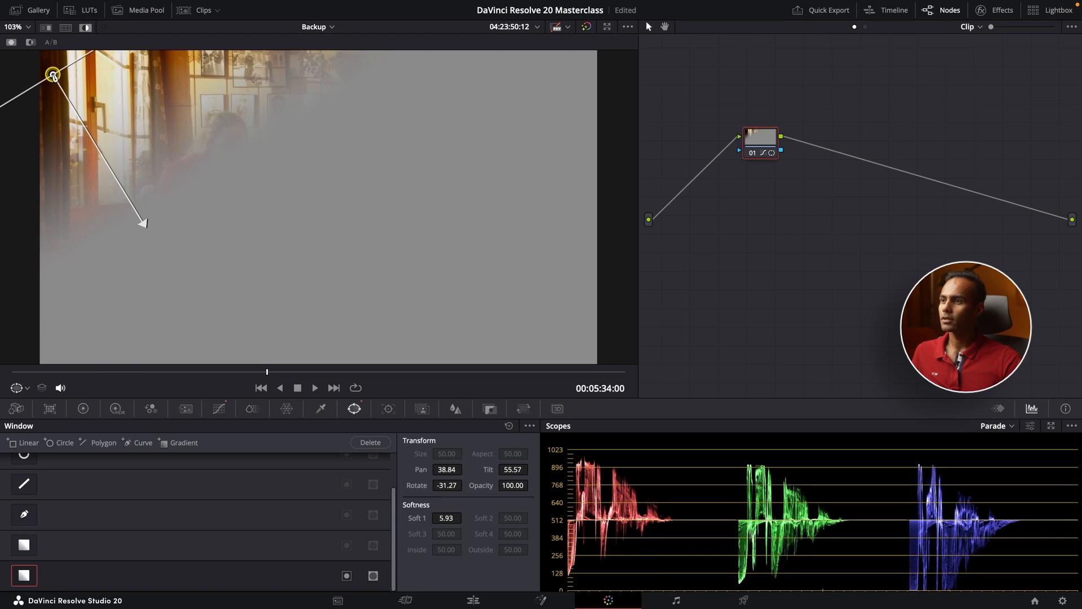
pyautogui.click(85, 29)
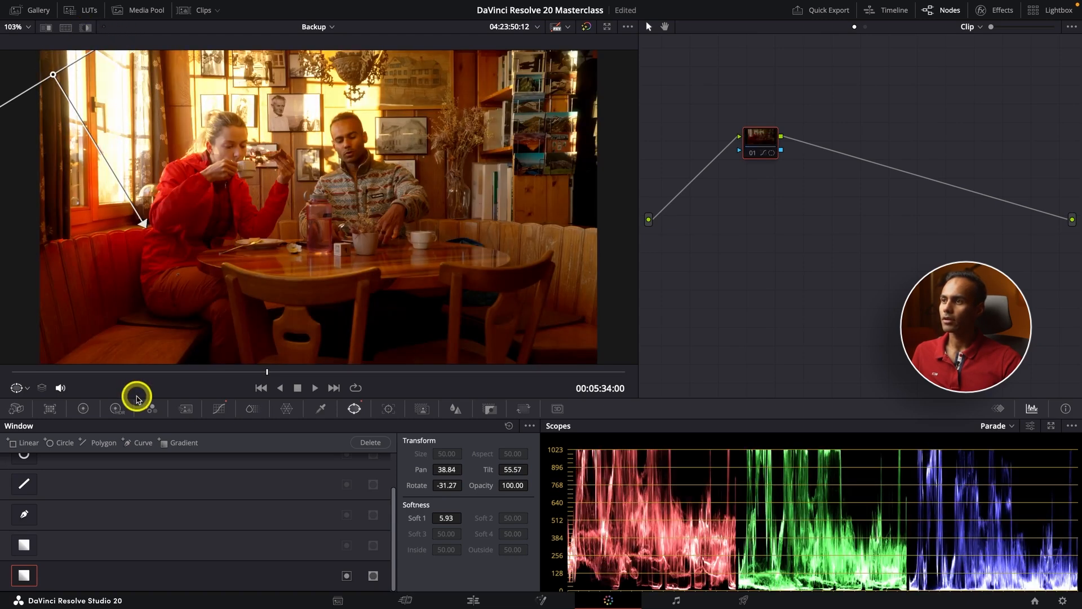
# Lower the HDR Highlight exposure to about -2.28 and toggle node 01 to compare before and after
pyautogui.click(114, 408)
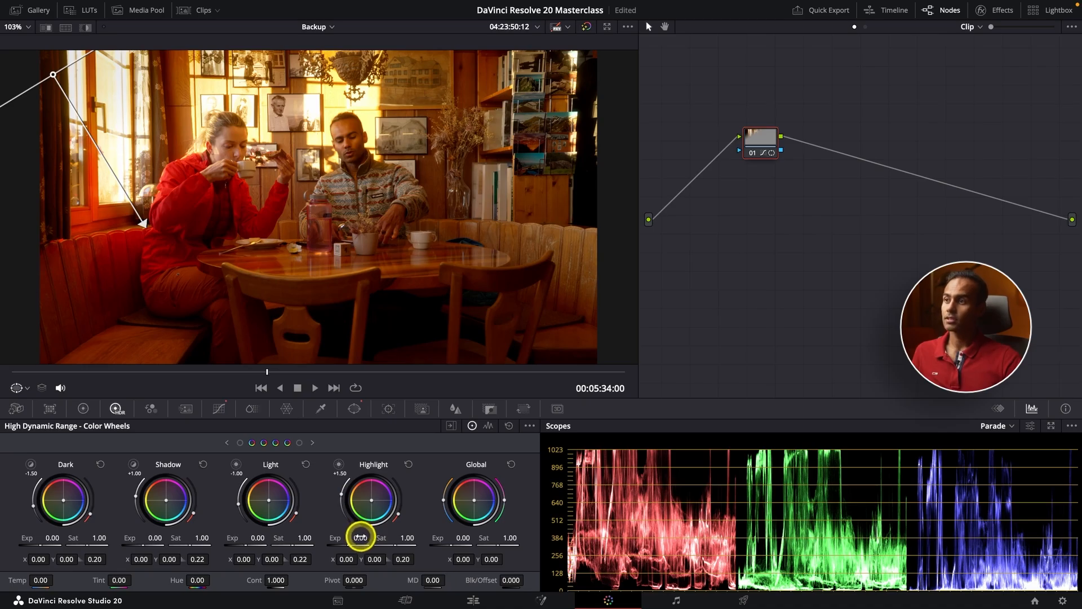
pyautogui.moveTo(314, 532); pyautogui.dragTo(3, 506)
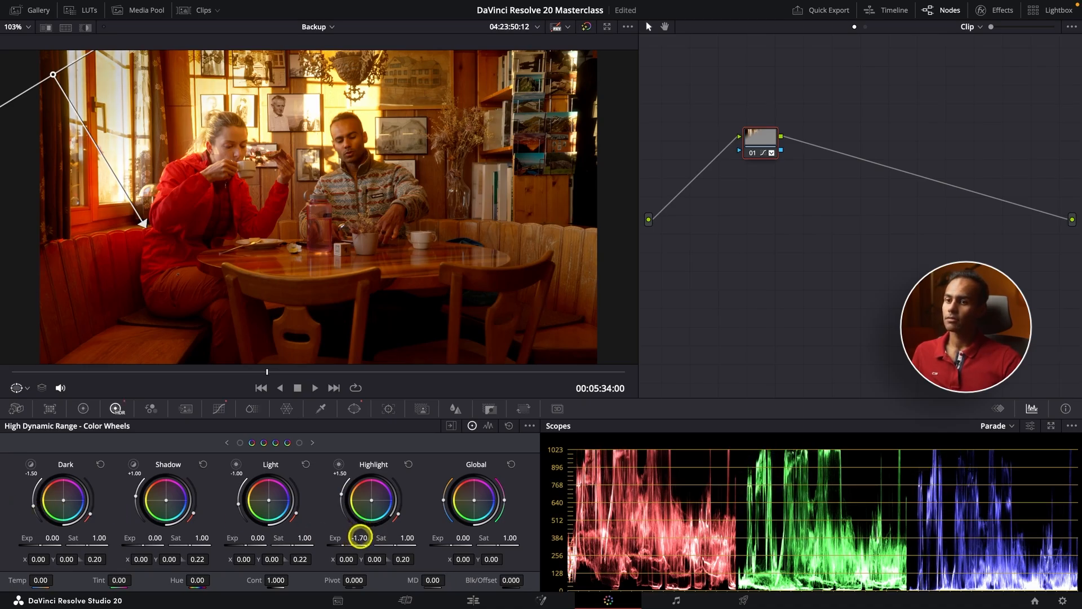
pyautogui.moveTo(359, 537); pyautogui.dragTo(152, 505)
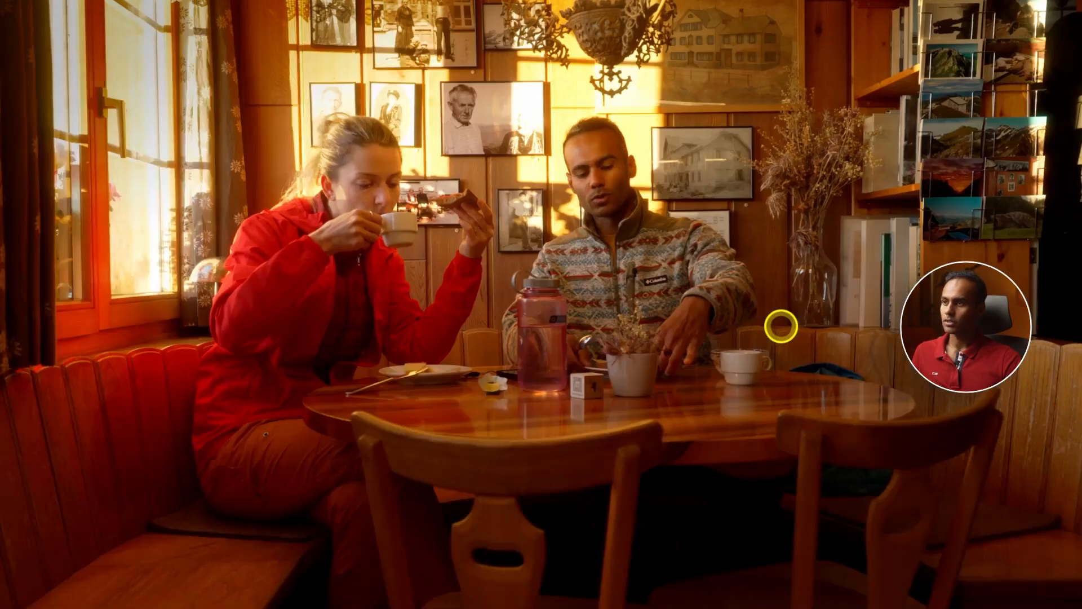
pyautogui.hotkey('ctrl', 'd')
pyautogui.hotkey('ctrl', 'd')
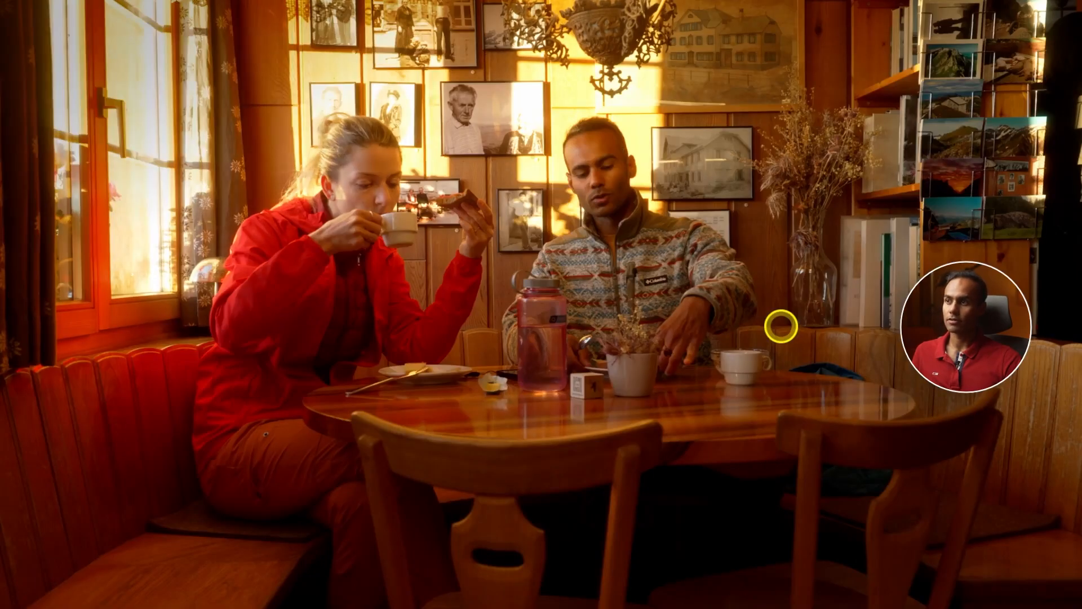